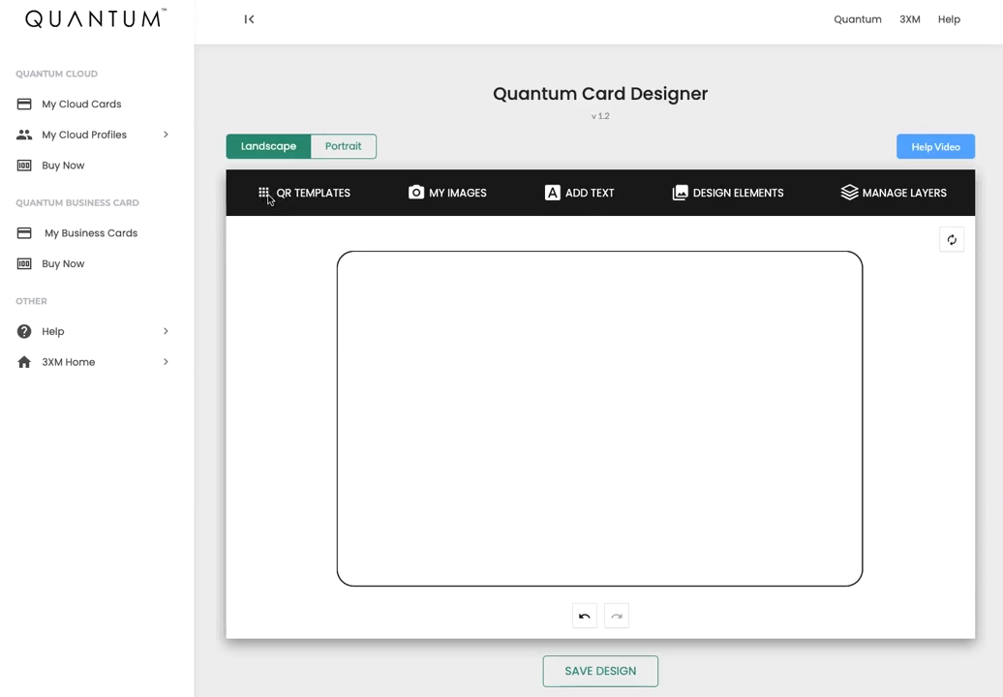
Try the QR code at top right and middle left, then remove it.
left_click(293, 193)
left_click_drag(206, 338, 213, 233)
left_click(240, 364)
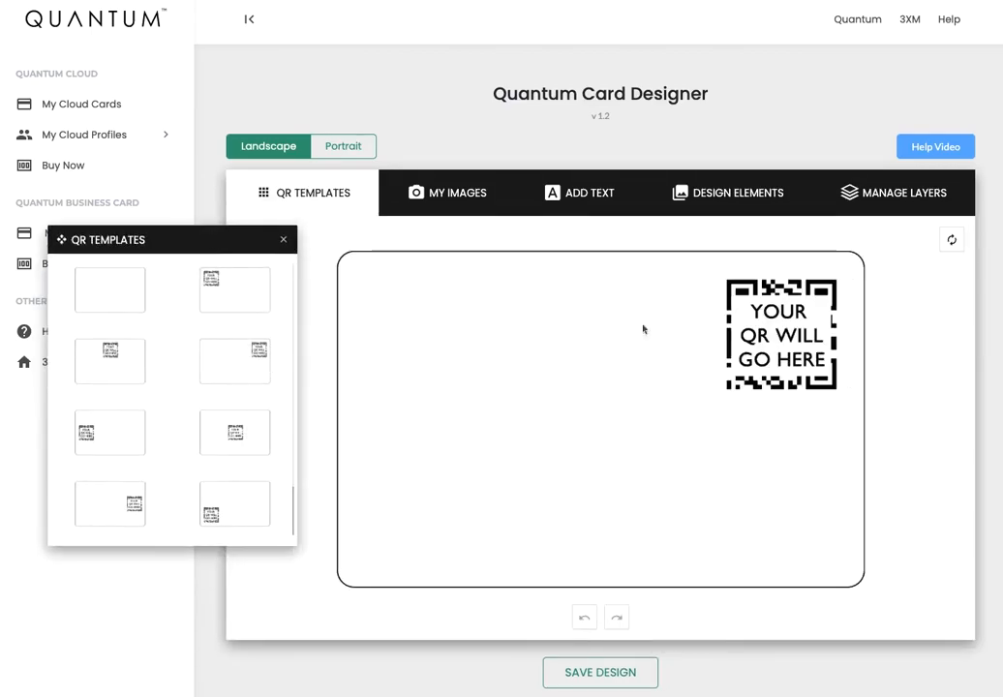
left_click(126, 430)
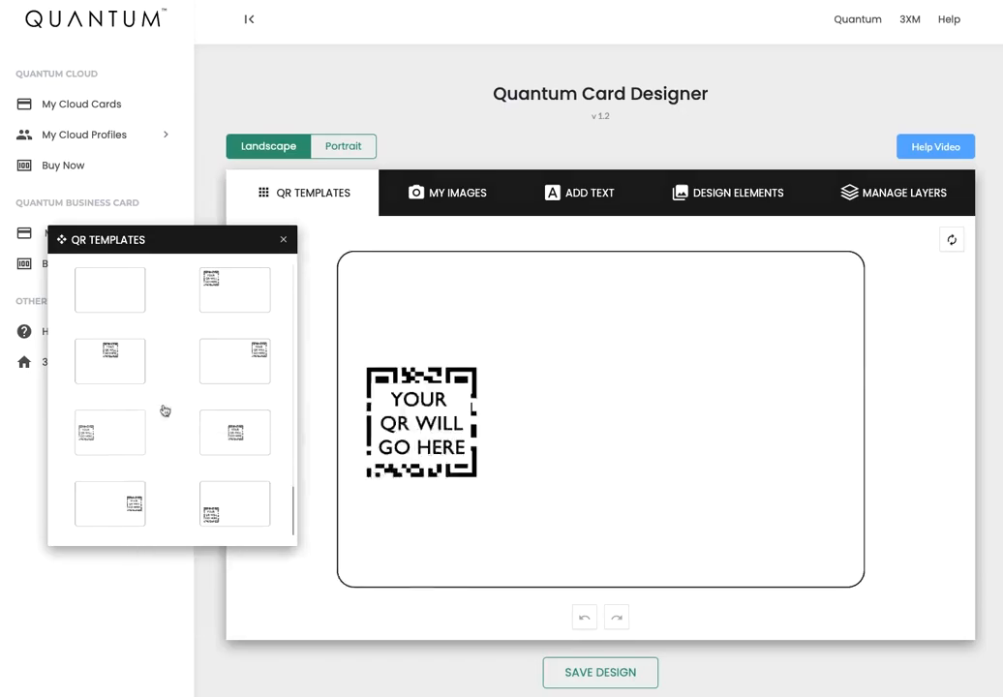
left_click(105, 294)
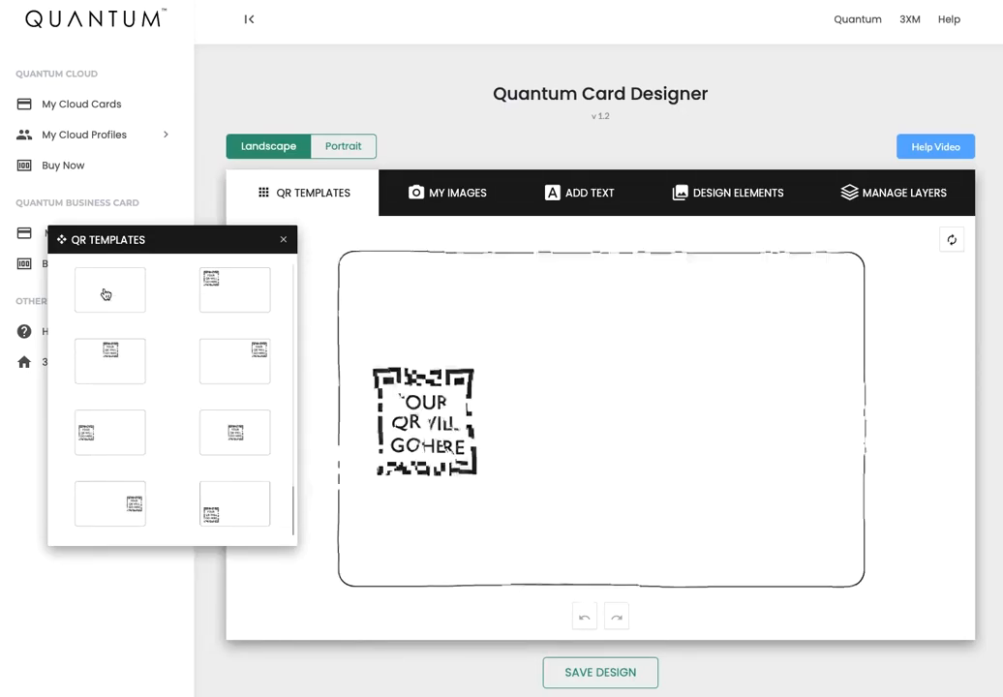
left_click(284, 241)
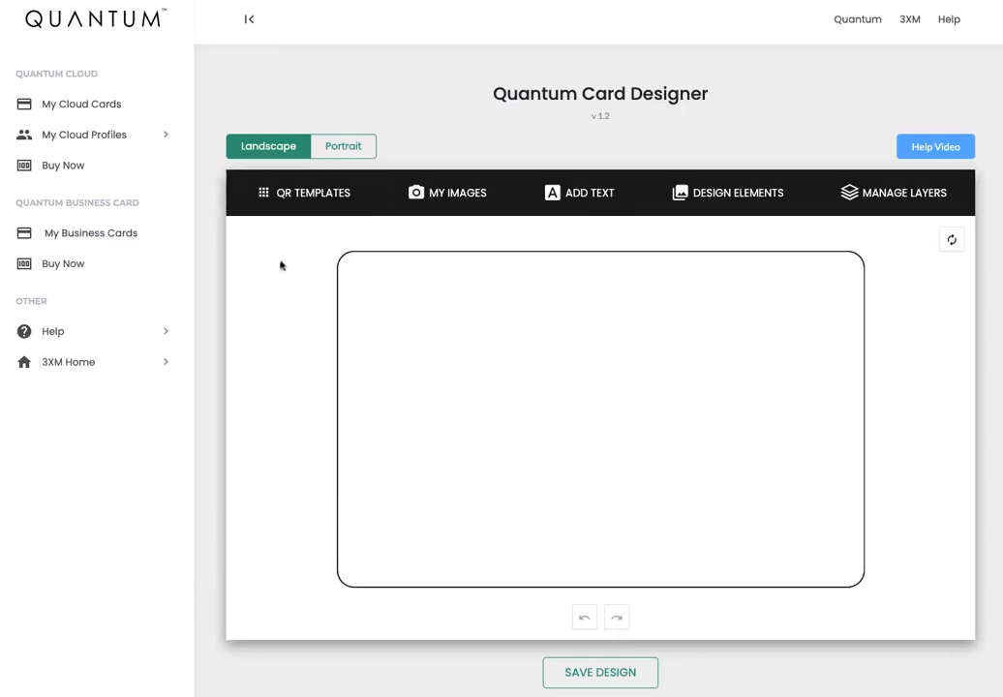
Upload the red-dress photo to My Images so it fills the card.
left_click(449, 196)
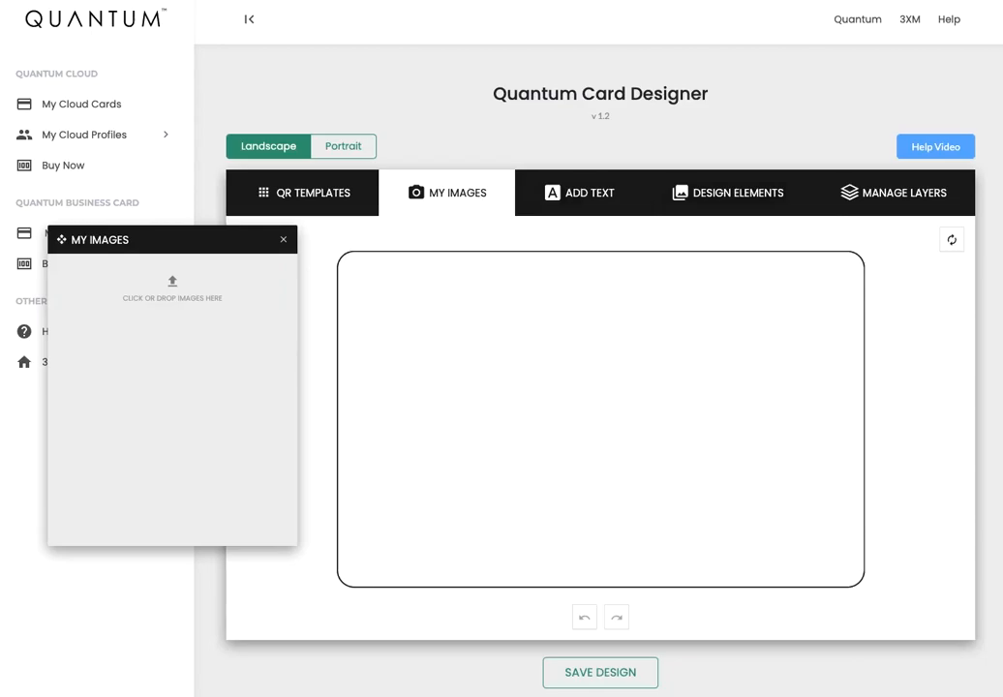
left_click_drag(674, 210, 167, 289)
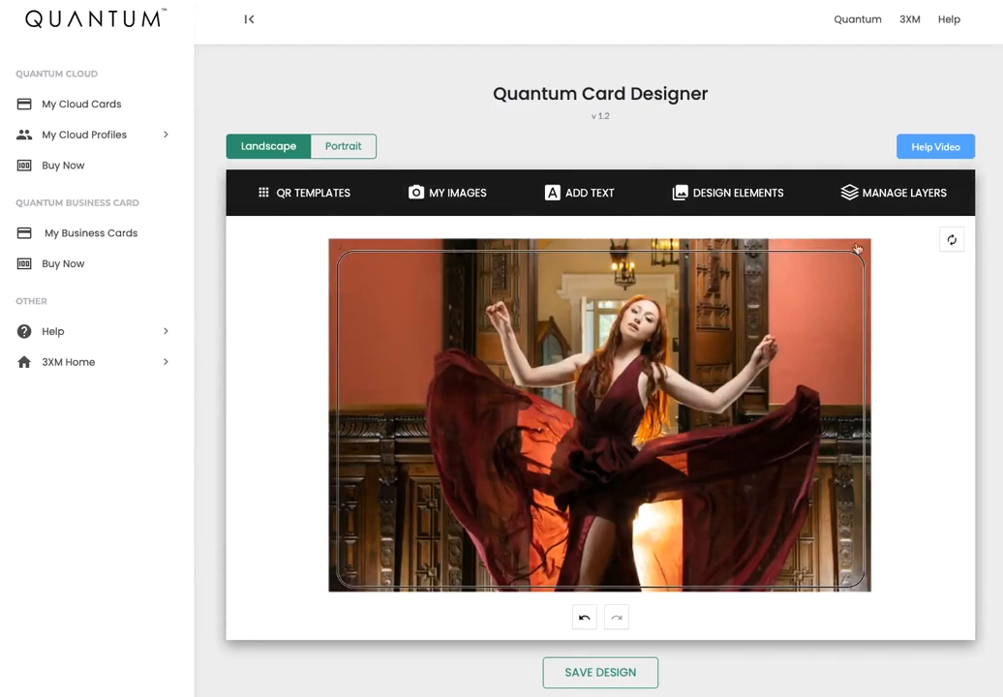
scroll(911, 428, "down", 1)
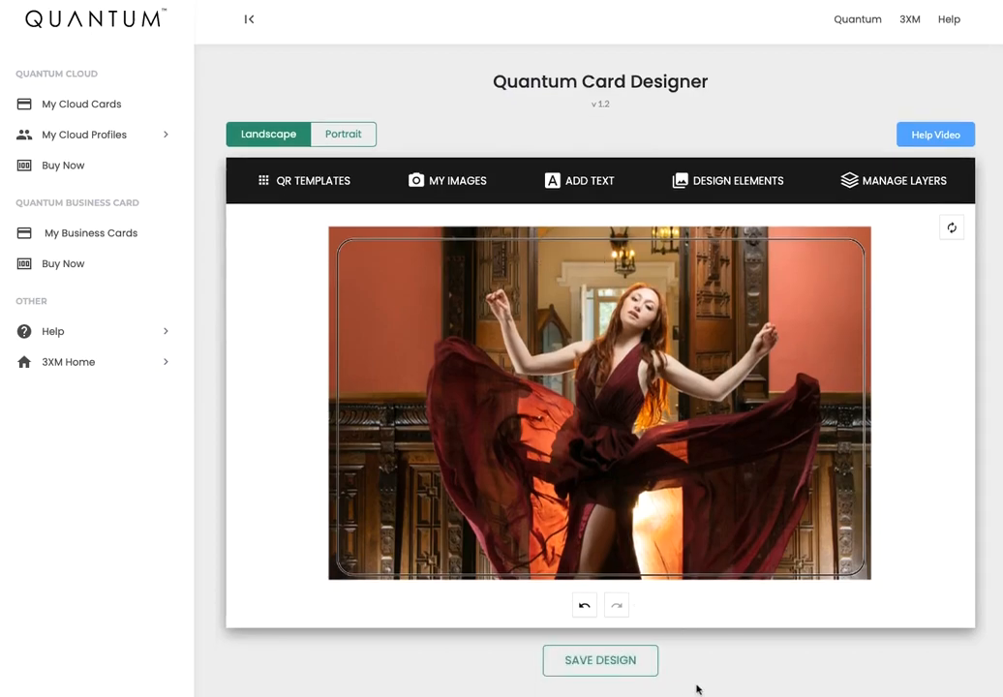
Save the photo design as 'Demo Card 1' for the Front Side and return to the designer.
left_click(592, 662)
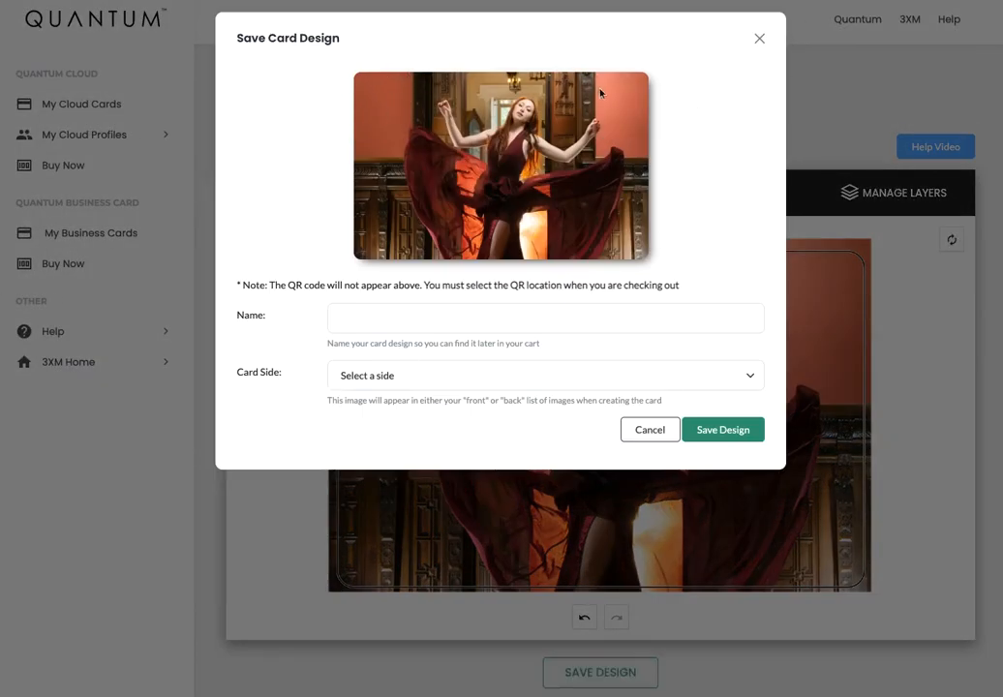
left_click(366, 320)
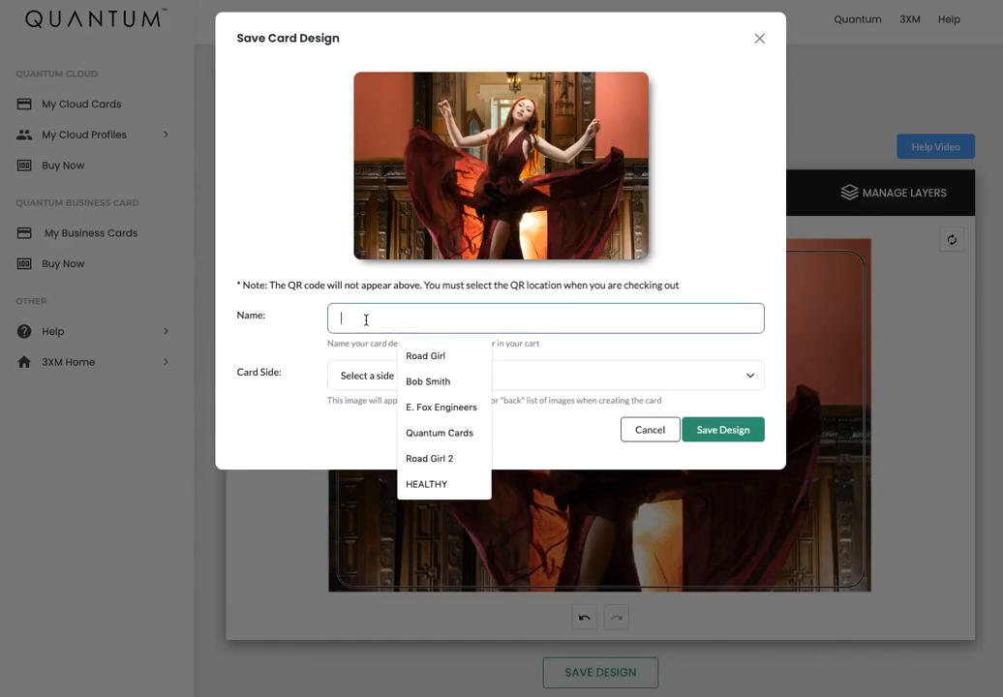
type("Demo")
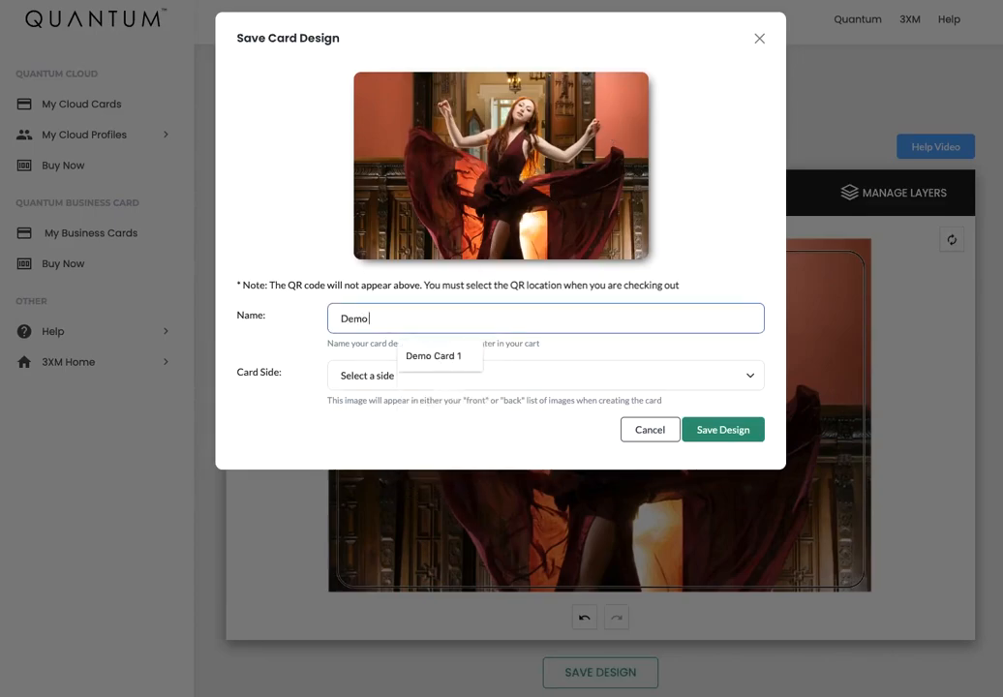
type(" Card 1")
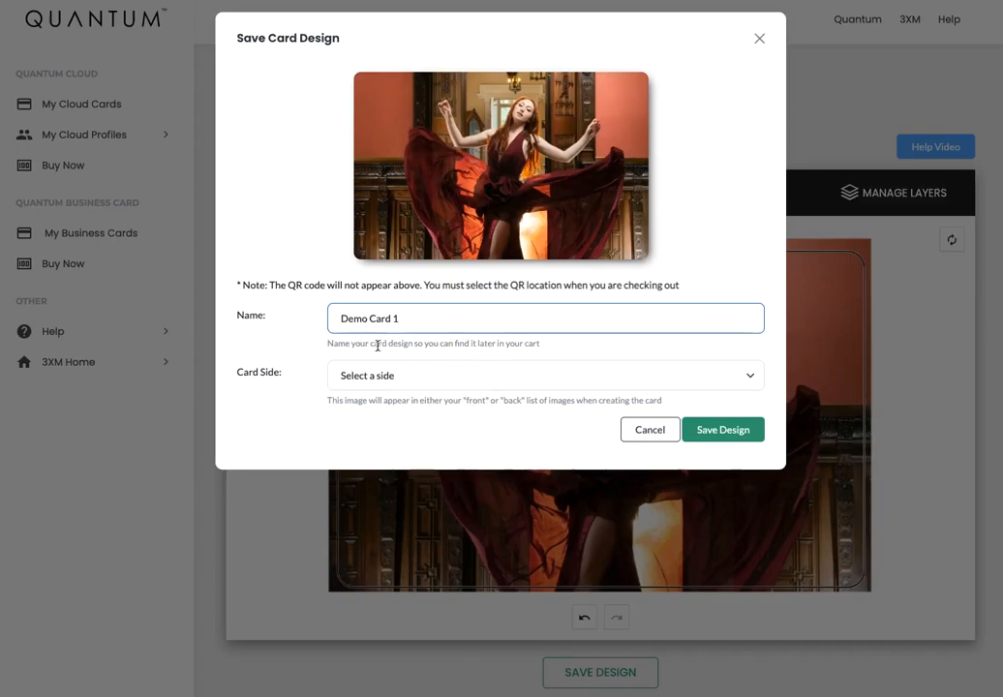
left_click(433, 378)
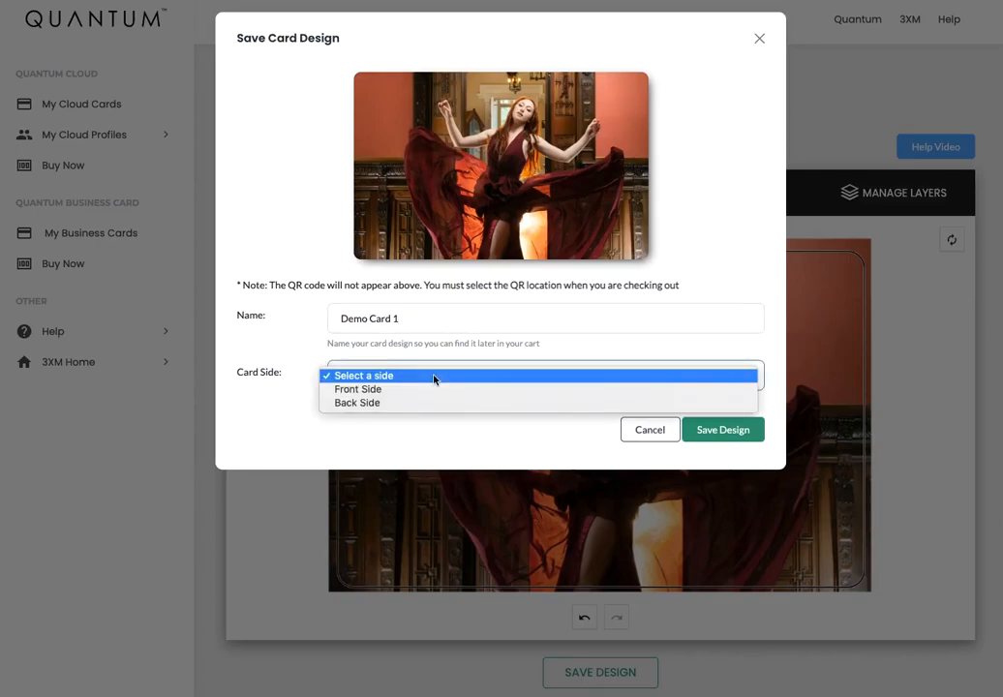
left_click(368, 394)
left_click(713, 430)
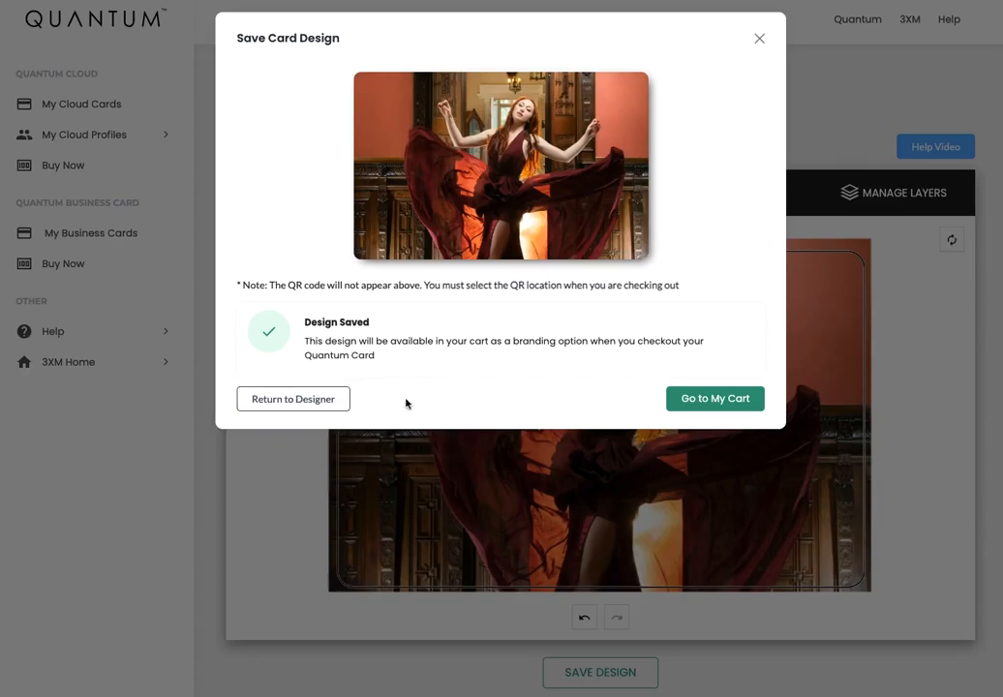
left_click(287, 400)
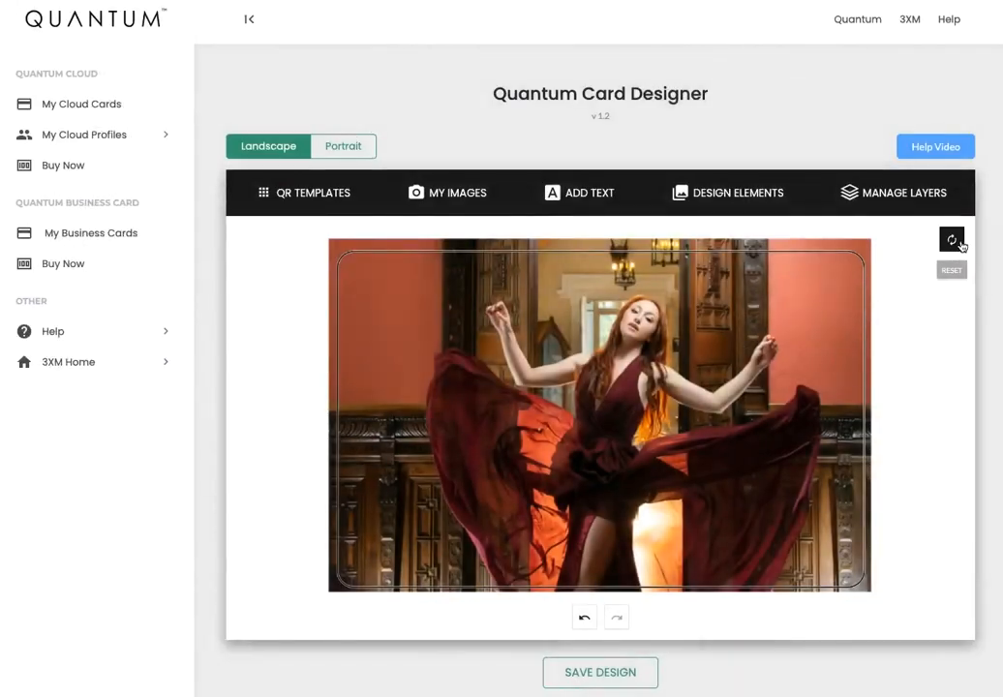
Clear the card and upload the Hayes & Fisk Photography logo to fill it.
left_click(955, 241)
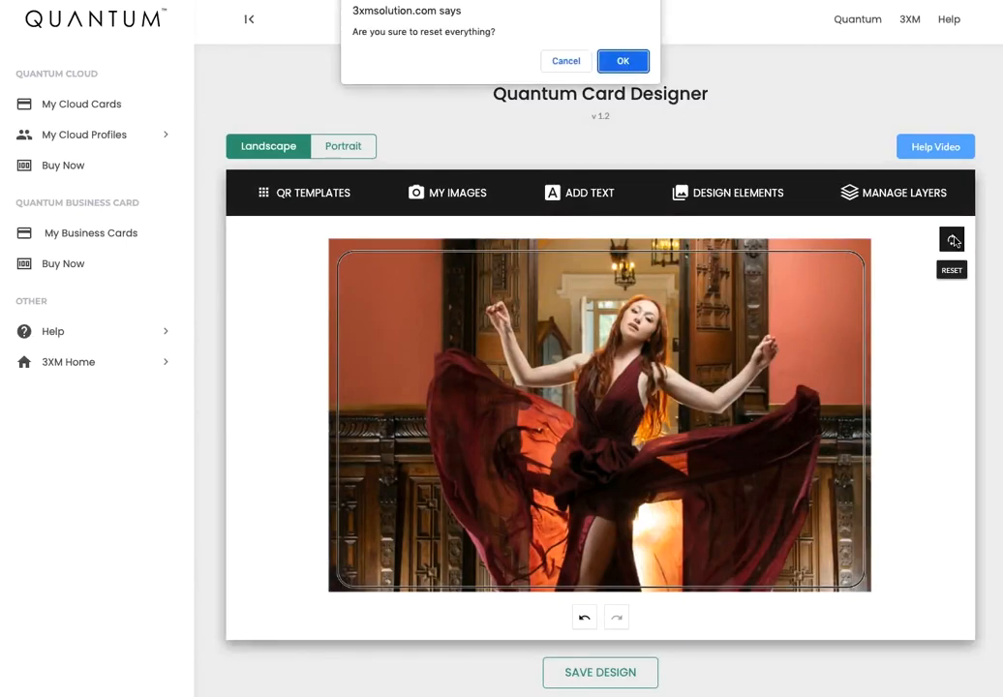
left_click(623, 63)
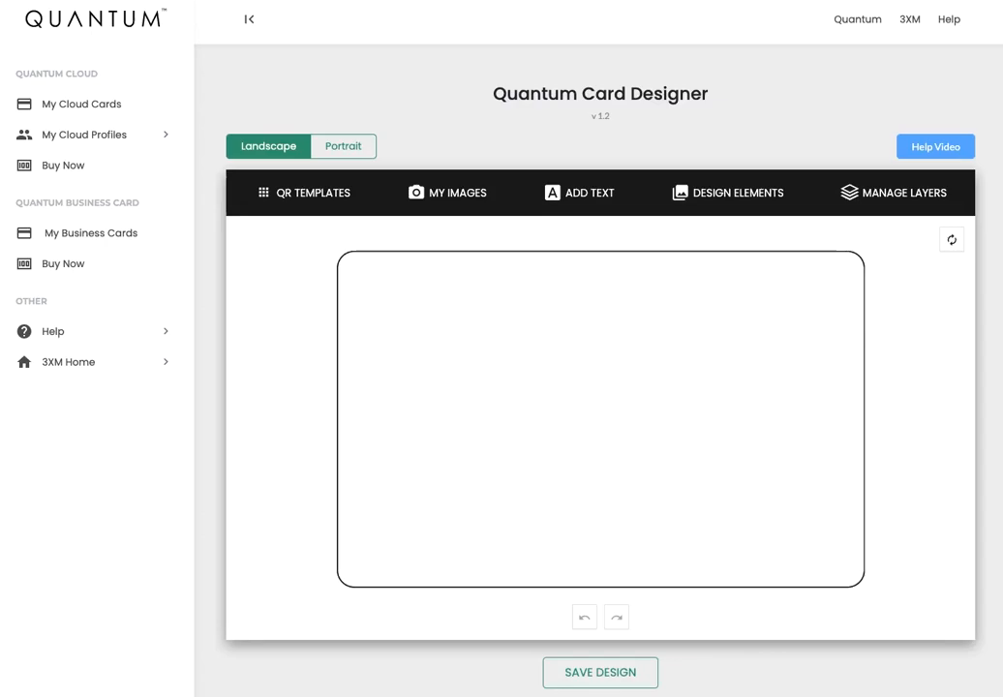
left_click(423, 194)
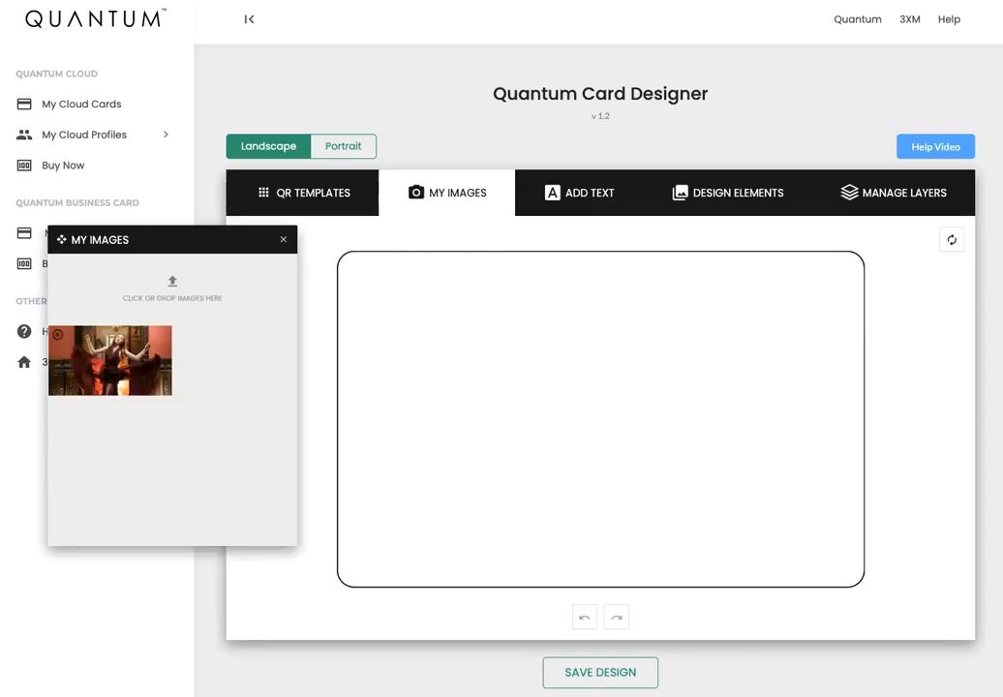
left_click_drag(311, 278, 266, 283)
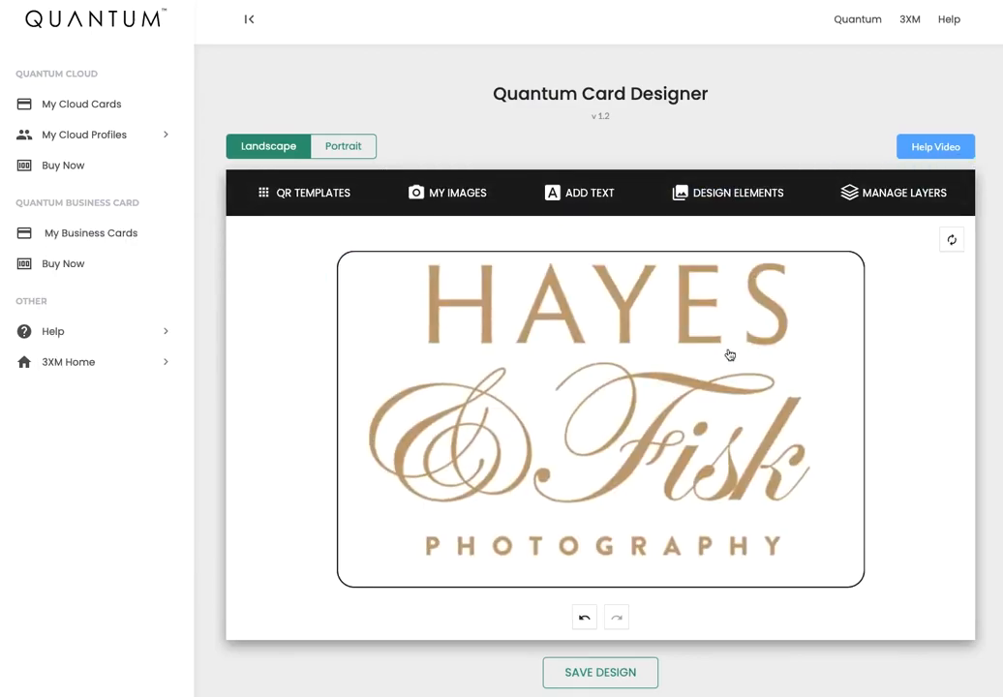
left_click(638, 365)
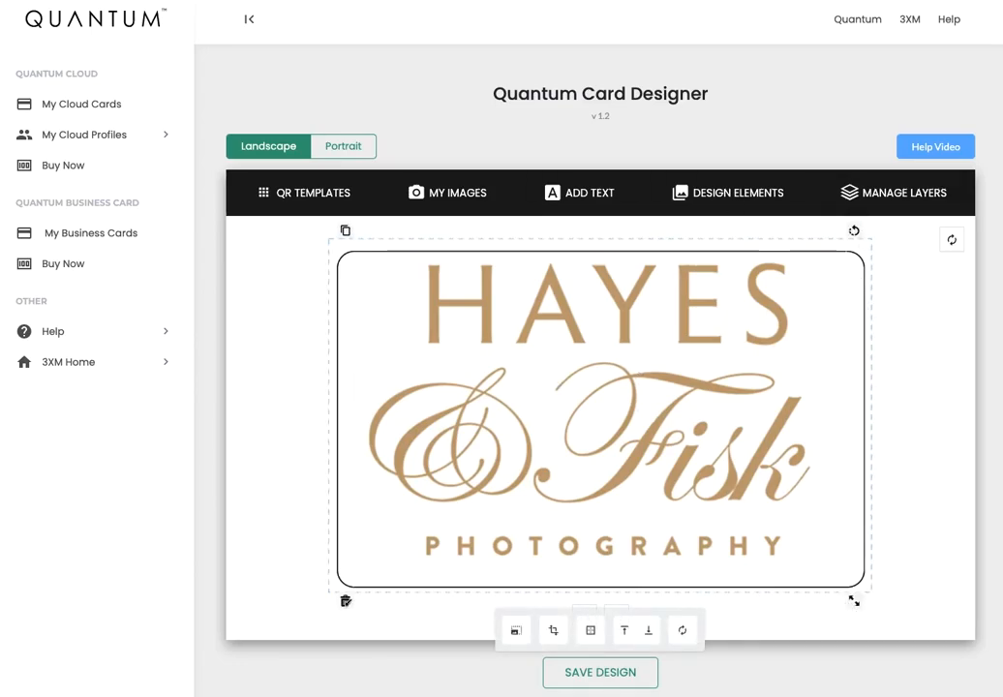
Shrink the logo toward the centre, reposition it, and undo a trial rotation.
left_click_drag(853, 601, 736, 497)
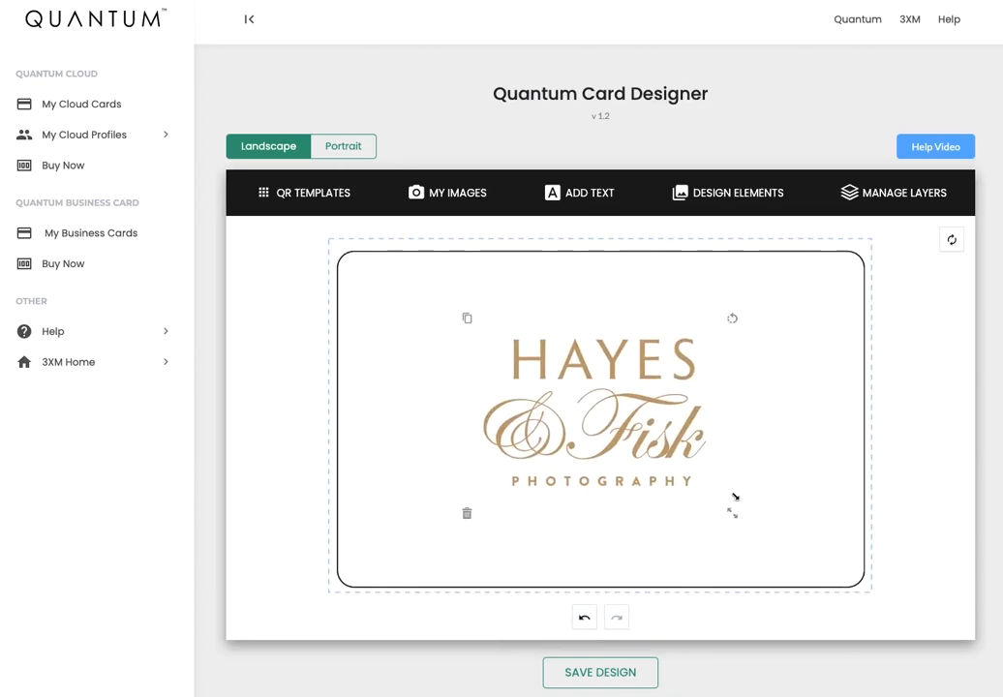
mouse_move(595, 424)
left_mouse_down()
mouse_move(526, 379)
mouse_move(478, 393)
mouse_move(742, 472)
mouse_move(723, 382)
mouse_move(728, 428)
mouse_move(725, 416)
mouse_move(555, 423)
mouse_move(590, 425)
left_mouse_up()
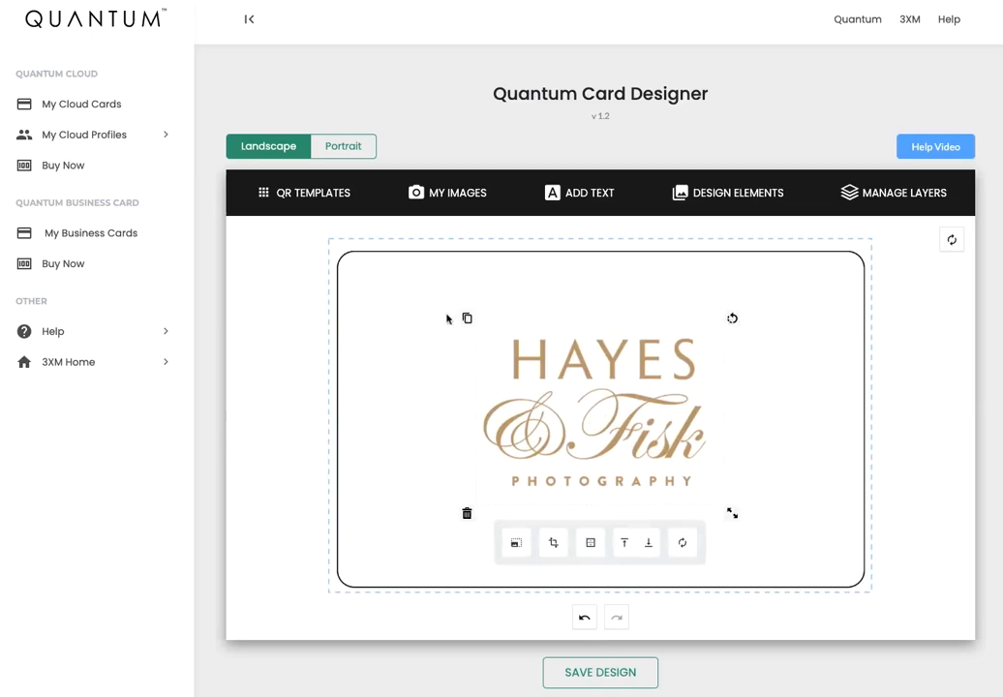
left_click_drag(732, 318, 748, 485)
left_click(809, 448)
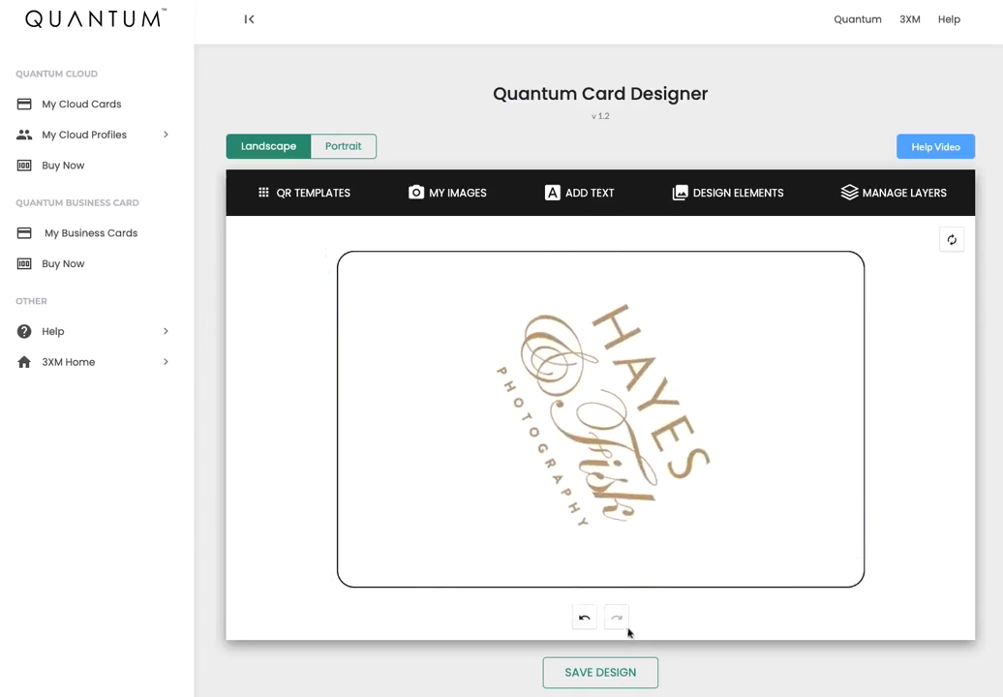
left_click(584, 621)
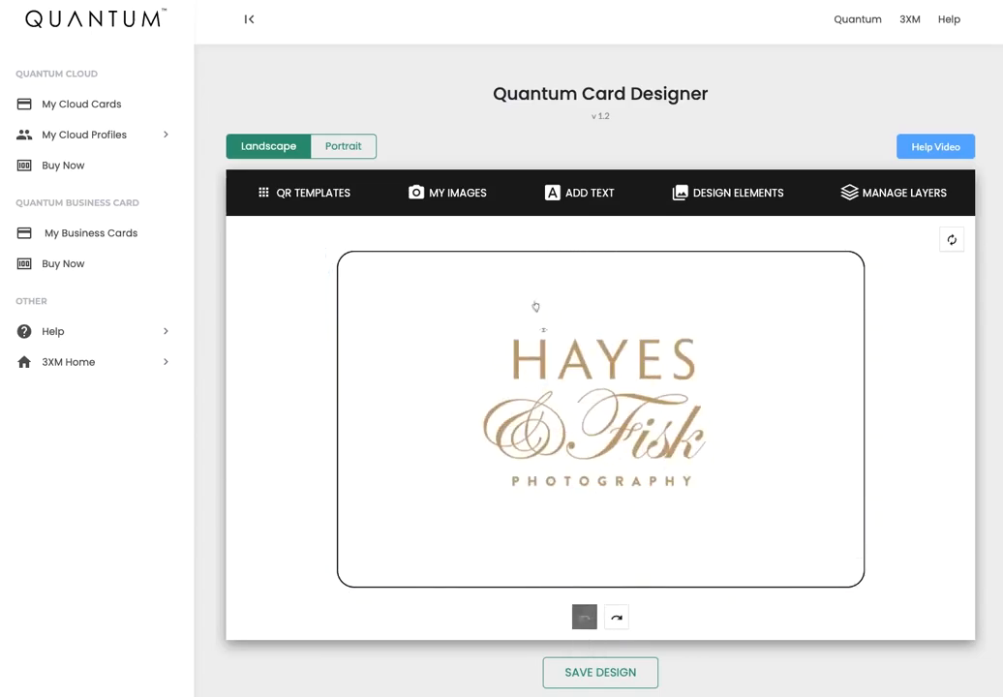
Duplicate the logo, then delete the extra copy.
left_click(538, 352)
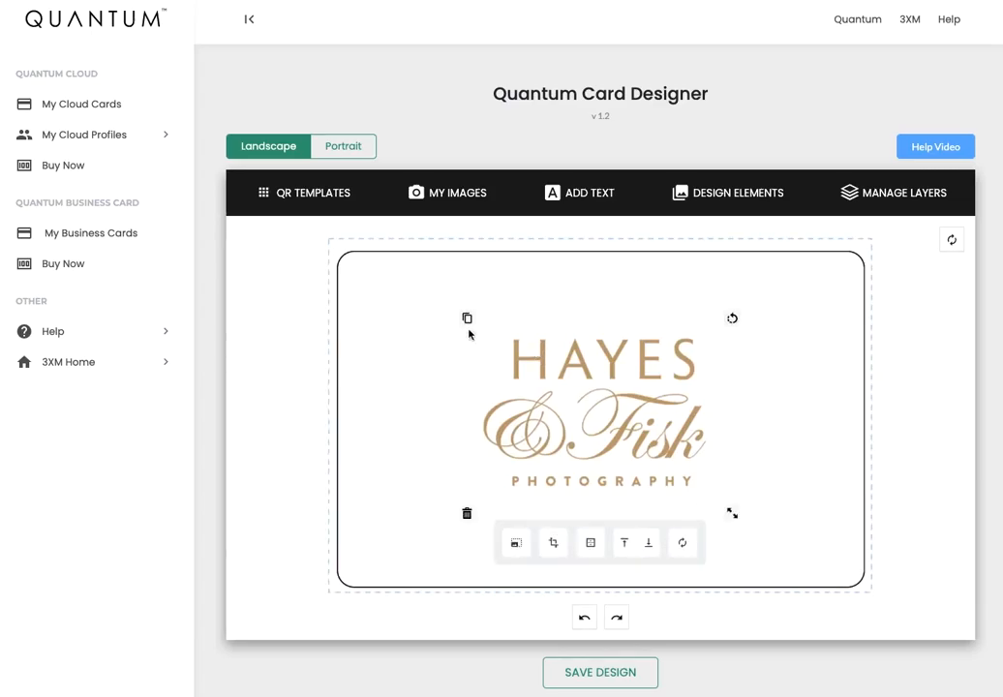
left_click(465, 317)
left_click_drag(646, 415, 533, 372)
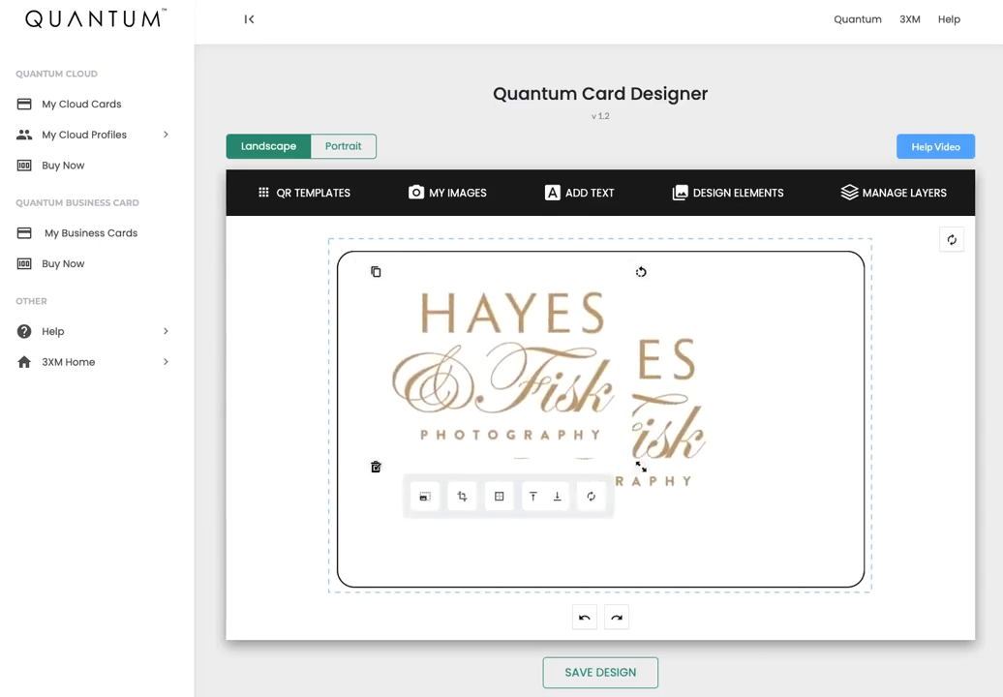
left_click(375, 467)
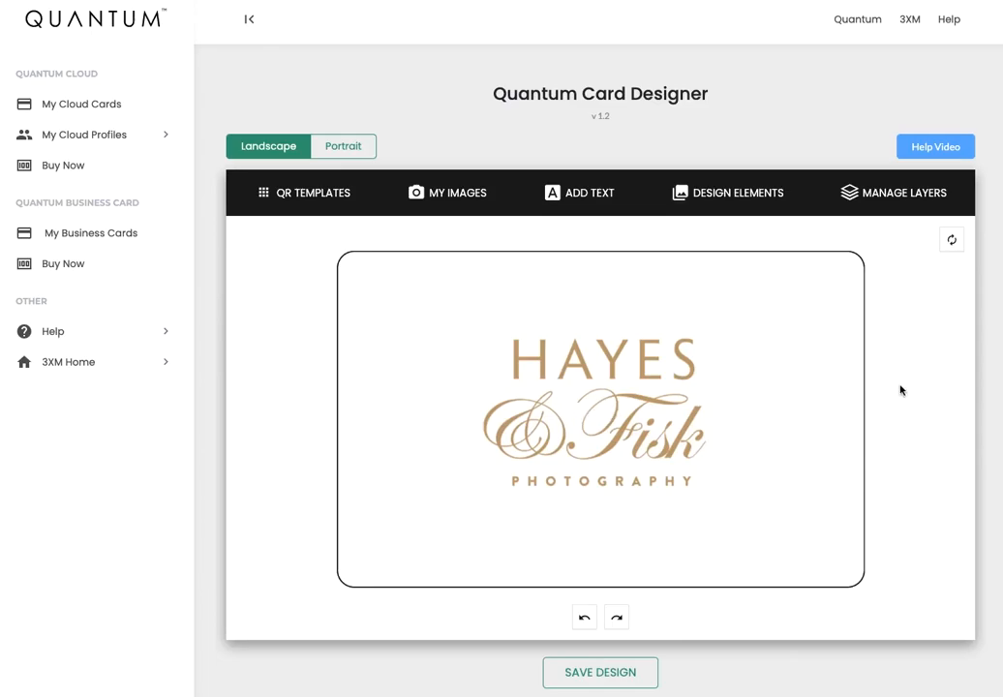
Save the logo design as 'Demo Card 2' for the Back Side and return to editing.
left_click(594, 675)
left_click(420, 321)
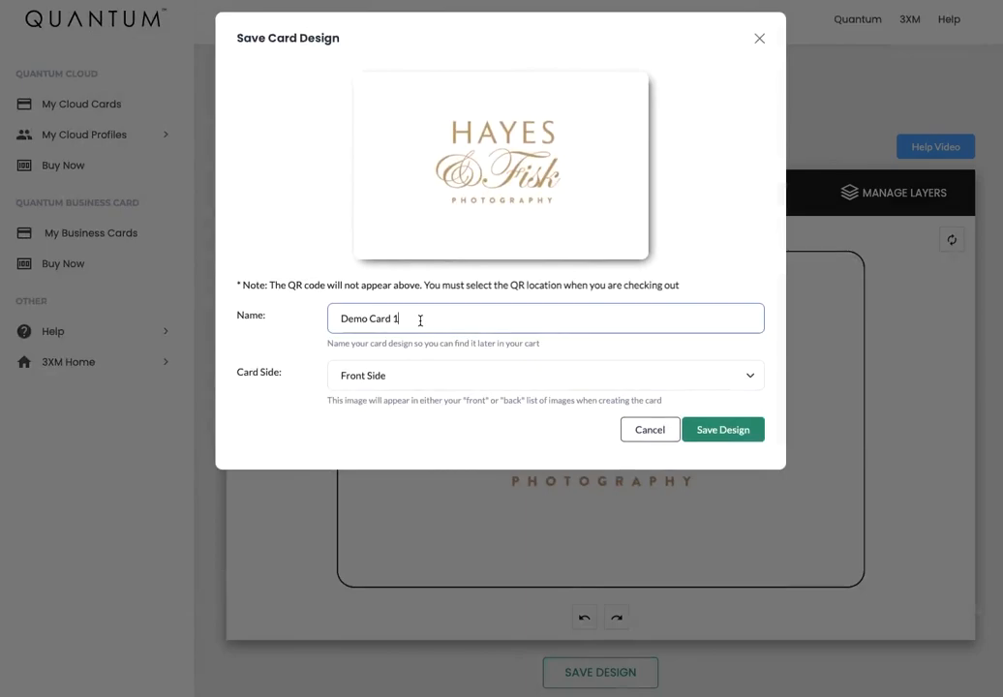
key("BackSpace")
type("2")
left_click(397, 380)
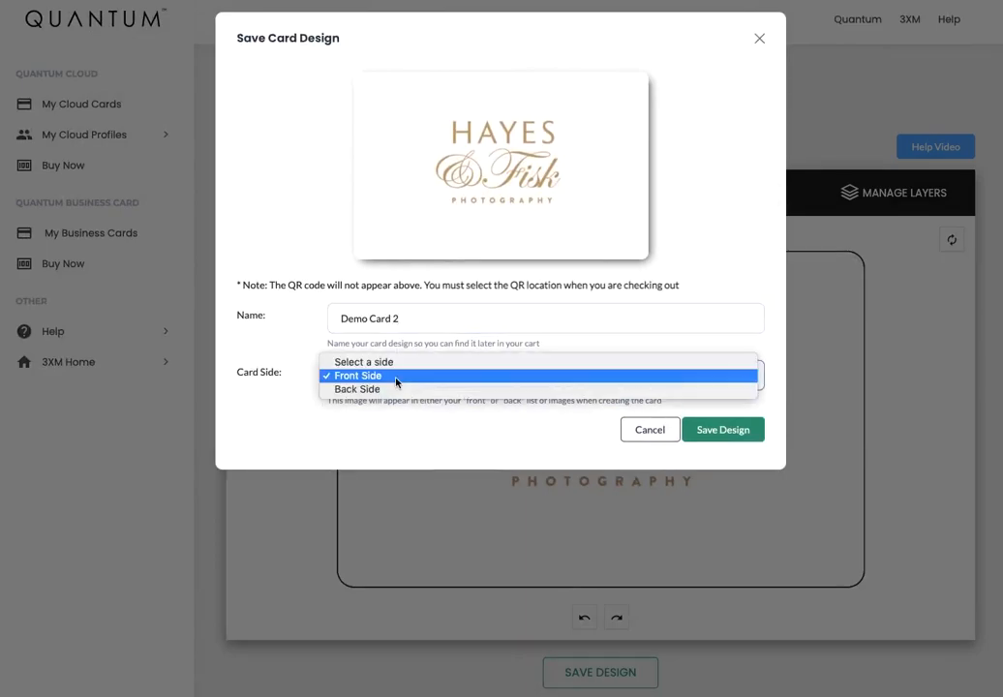
left_click(387, 390)
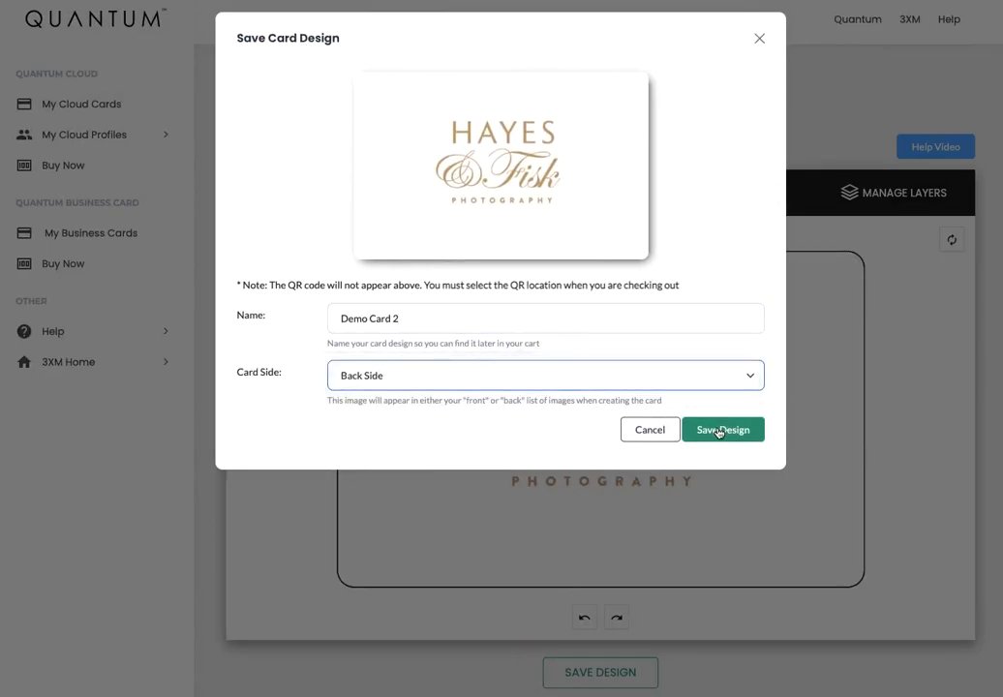
left_click(718, 431)
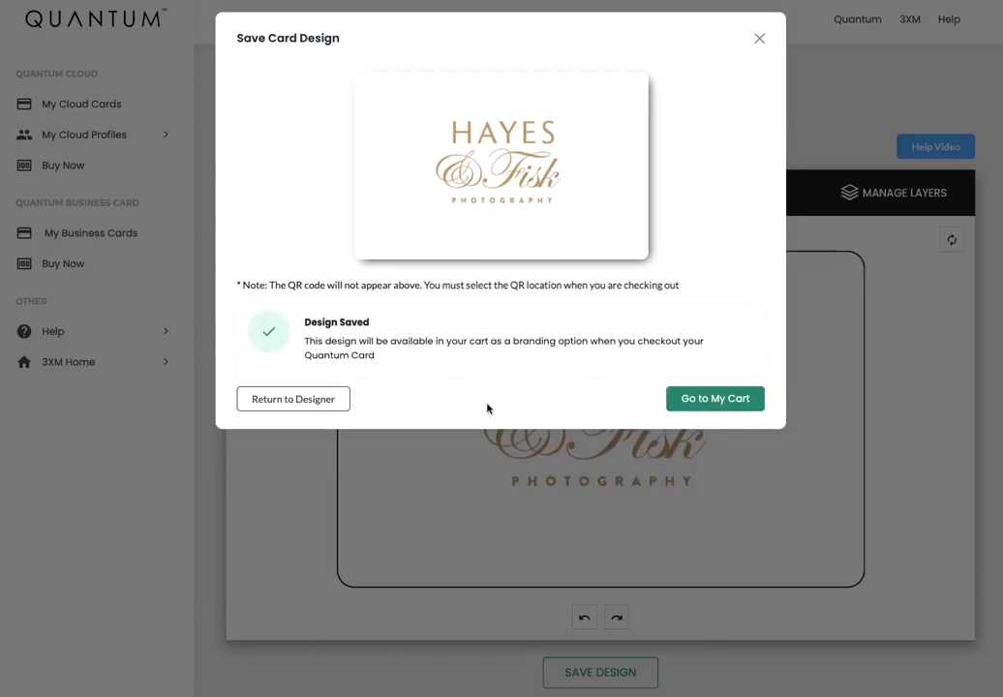
left_click(298, 403)
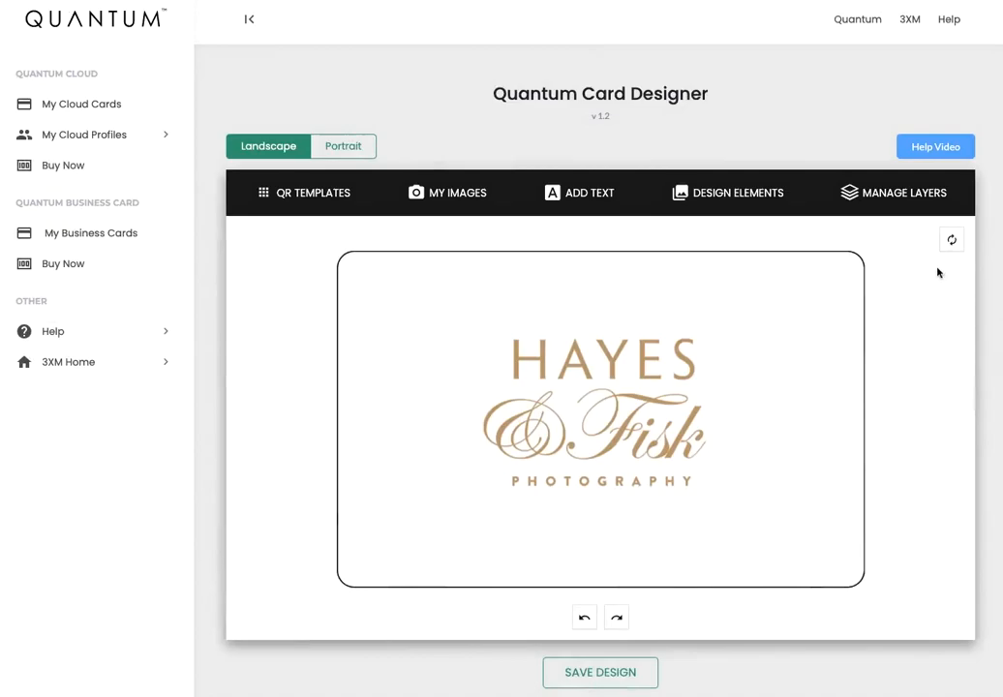
Clear the card and apply the QR Top Left template's placeholder.
left_click(953, 240)
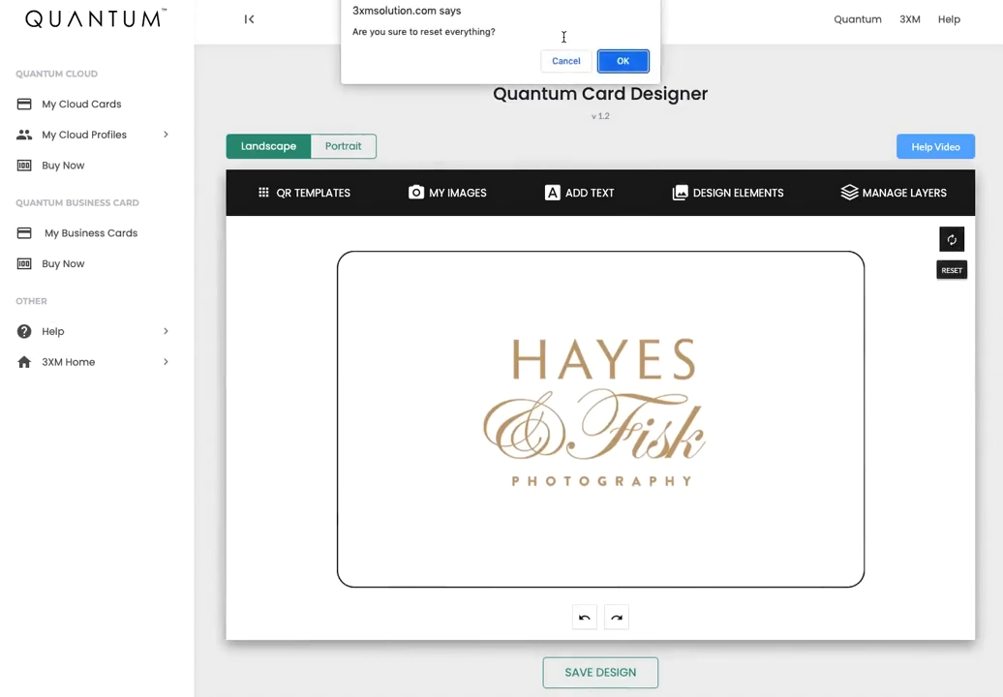
left_click(624, 61)
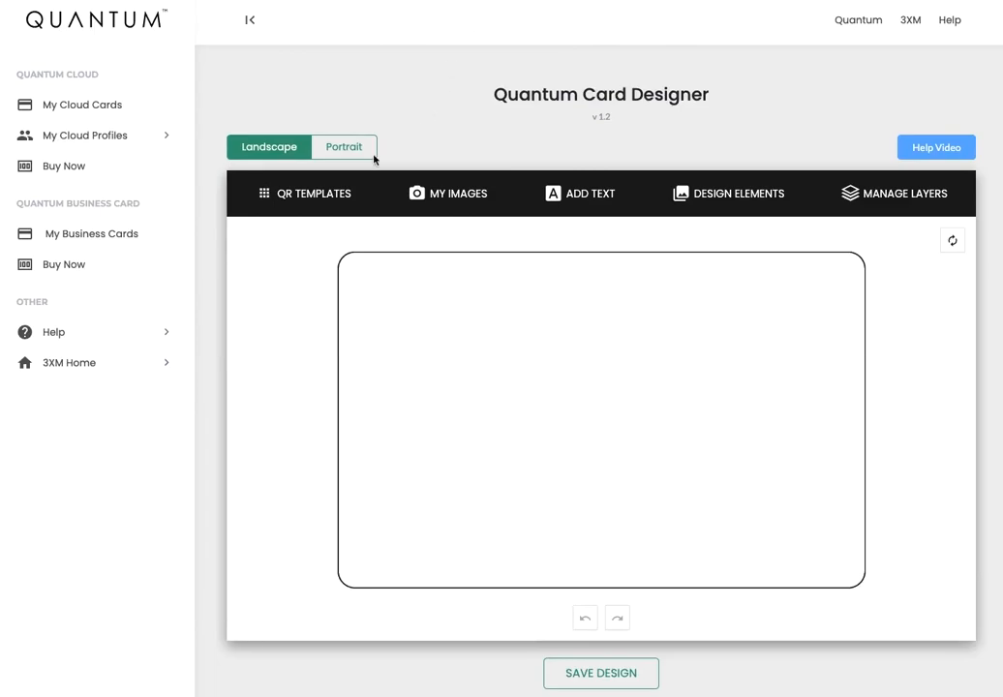
left_click(315, 199)
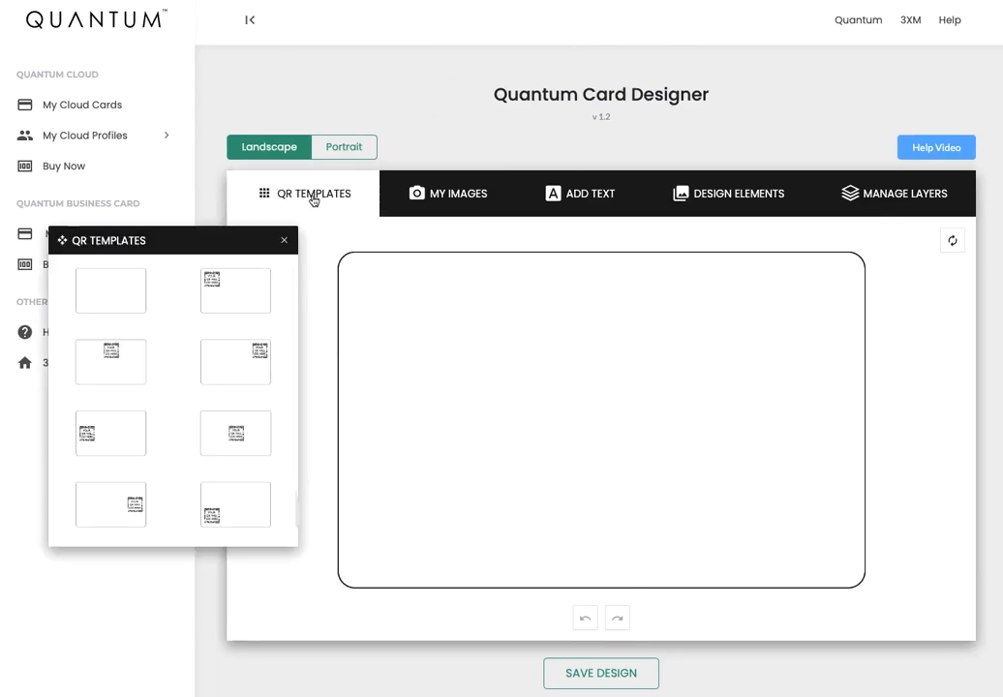
left_click(238, 294)
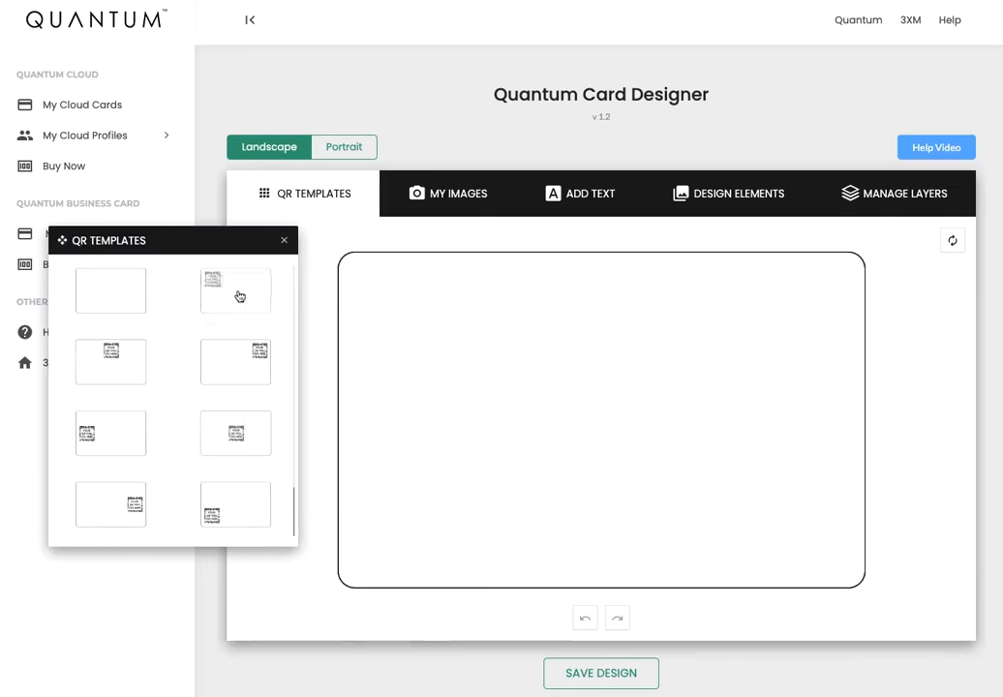
left_click(283, 241)
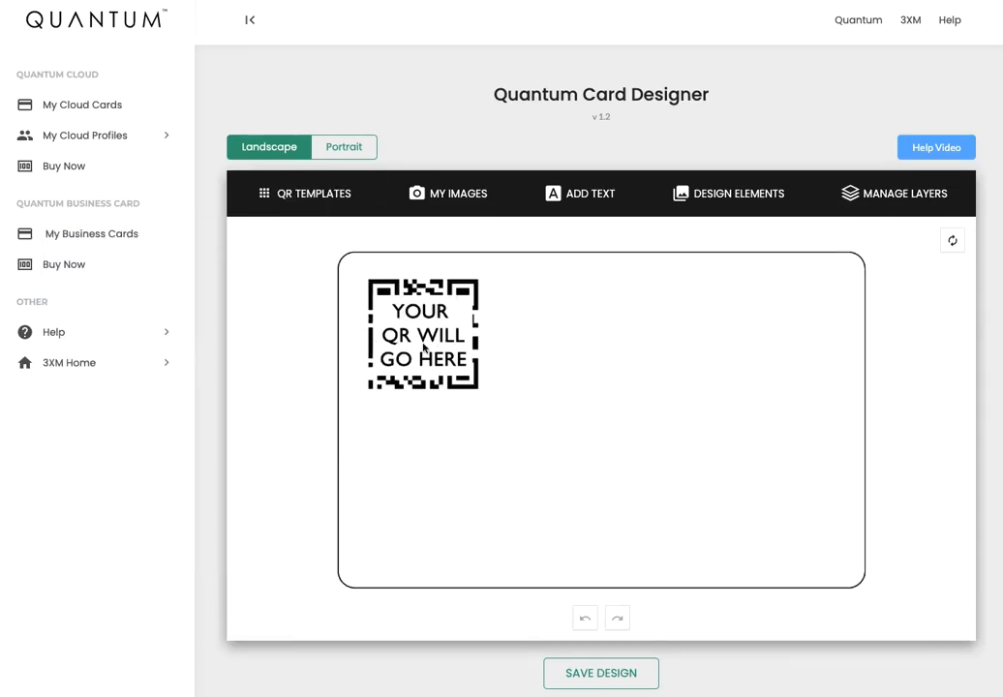
left_click(459, 196)
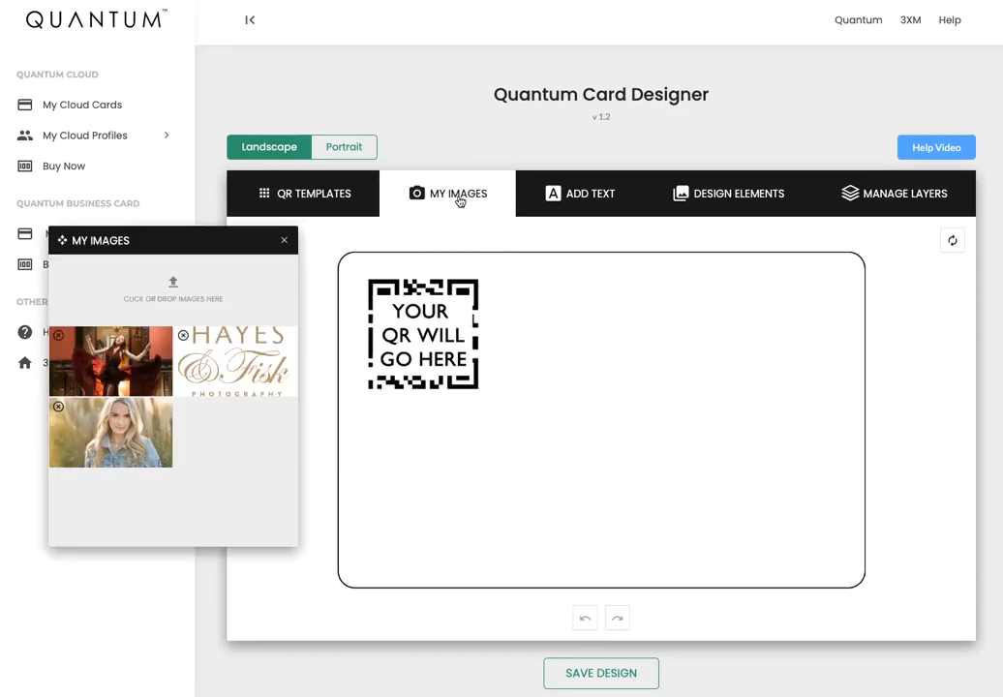
Set the denim-jacket woman's portrait as the card background.
left_click(103, 434)
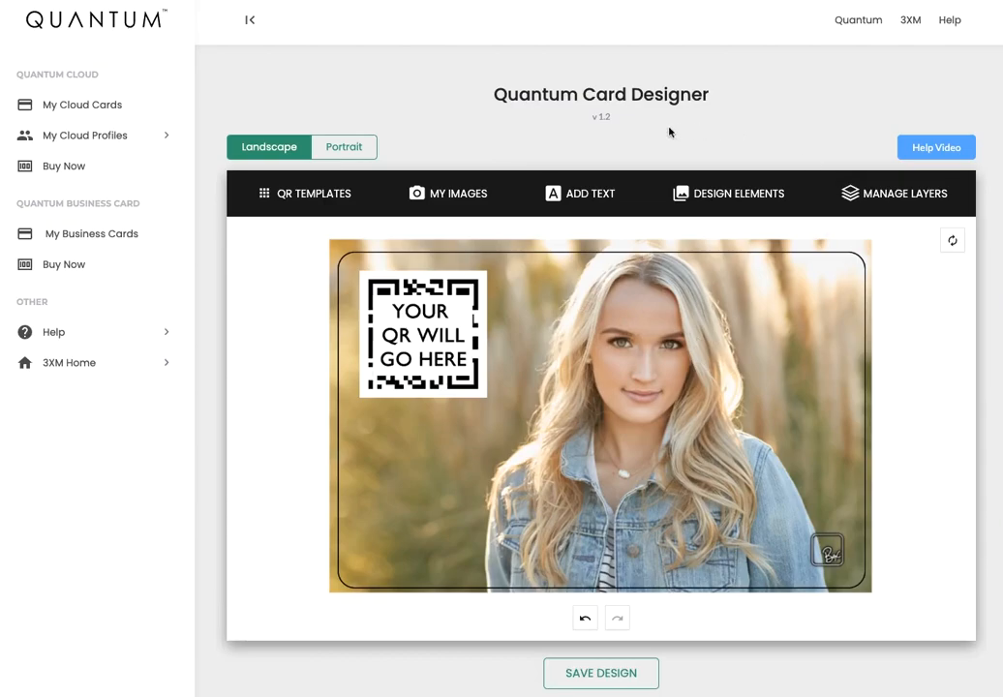
left_click(590, 198)
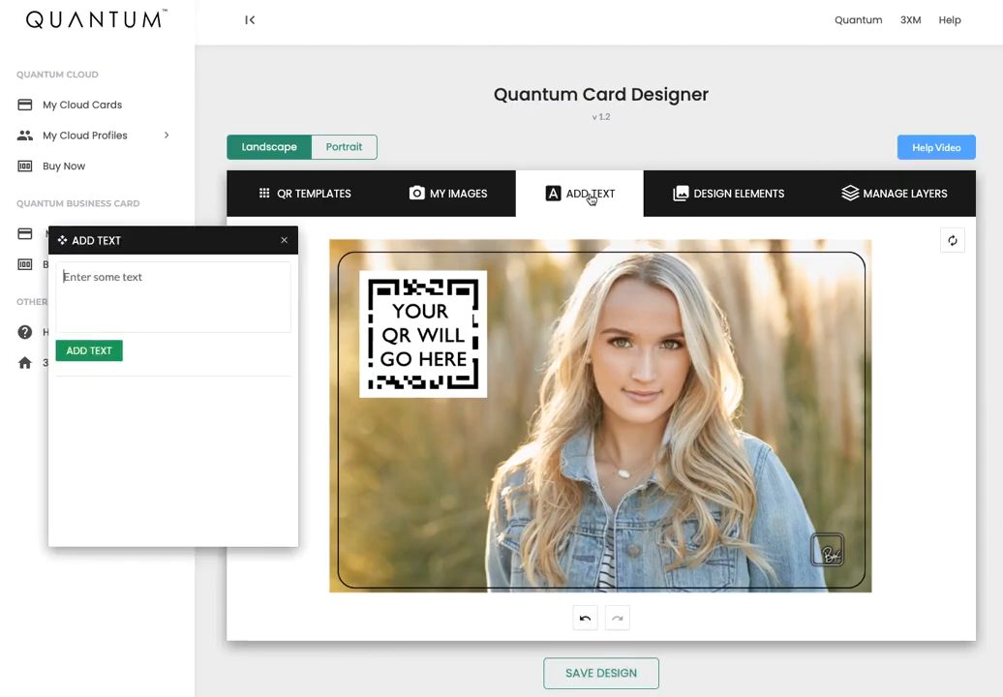
left_click(199, 294)
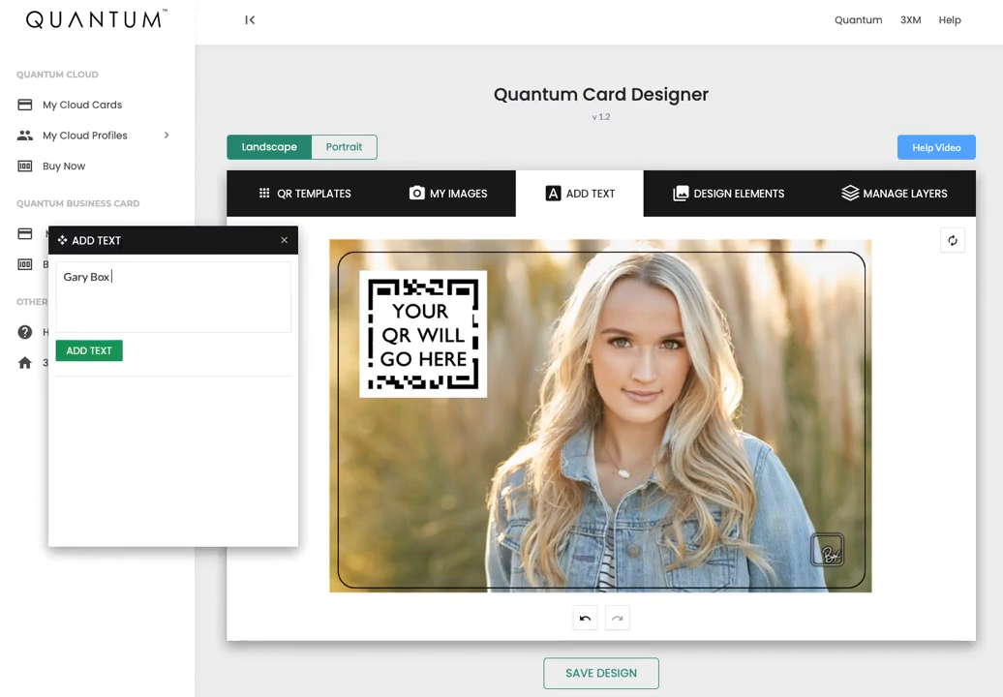
left_click(89, 352)
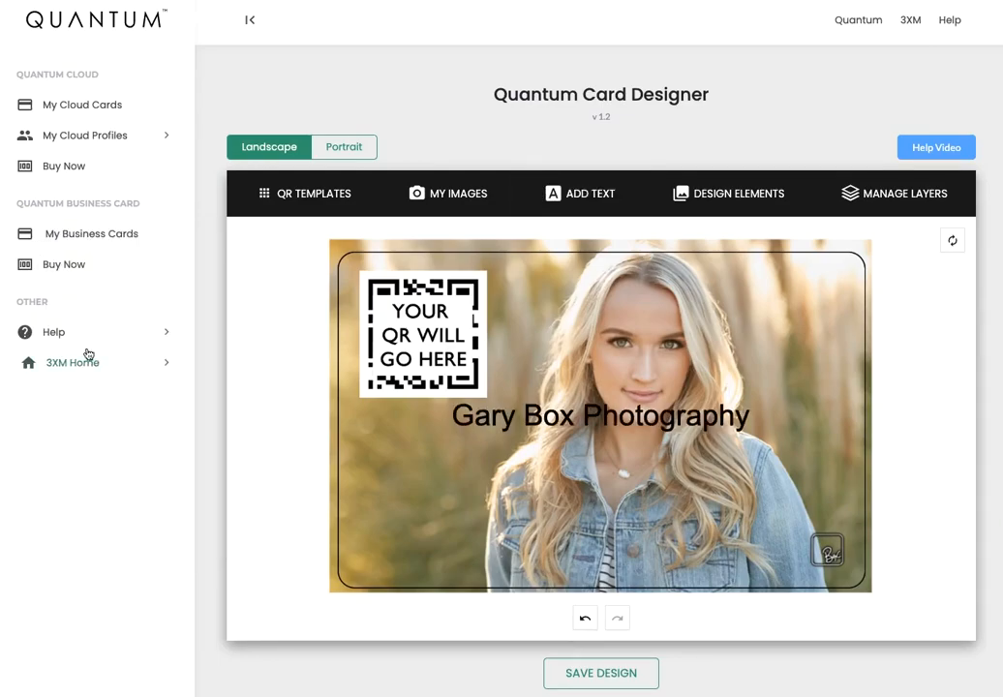
Make the text a light near-white colour in the Futura font.
left_click(609, 419)
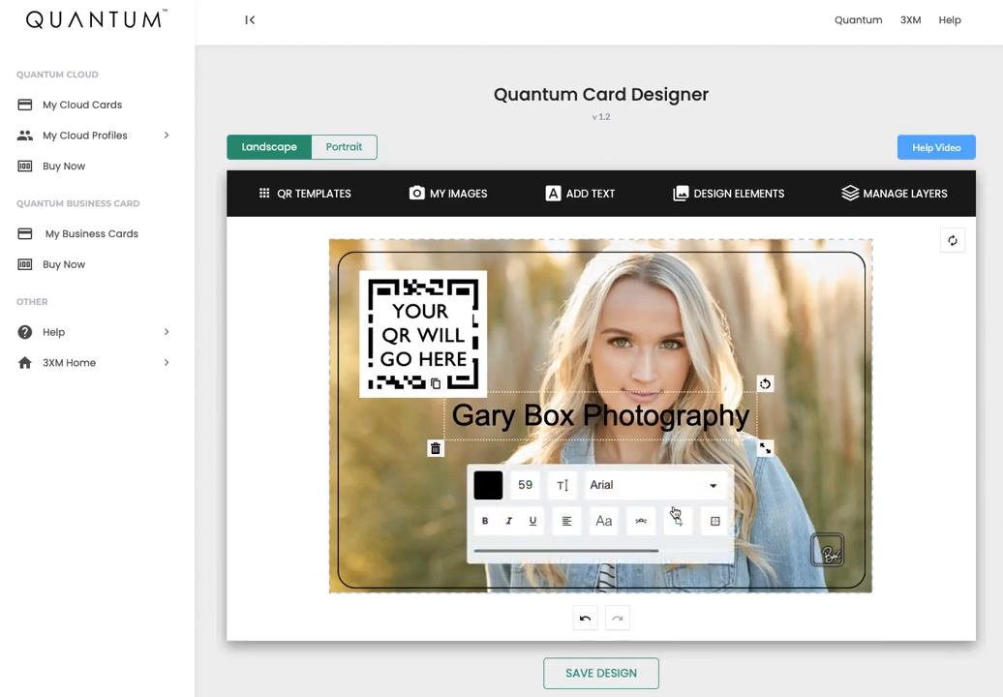
left_click(488, 484)
left_click(481, 481)
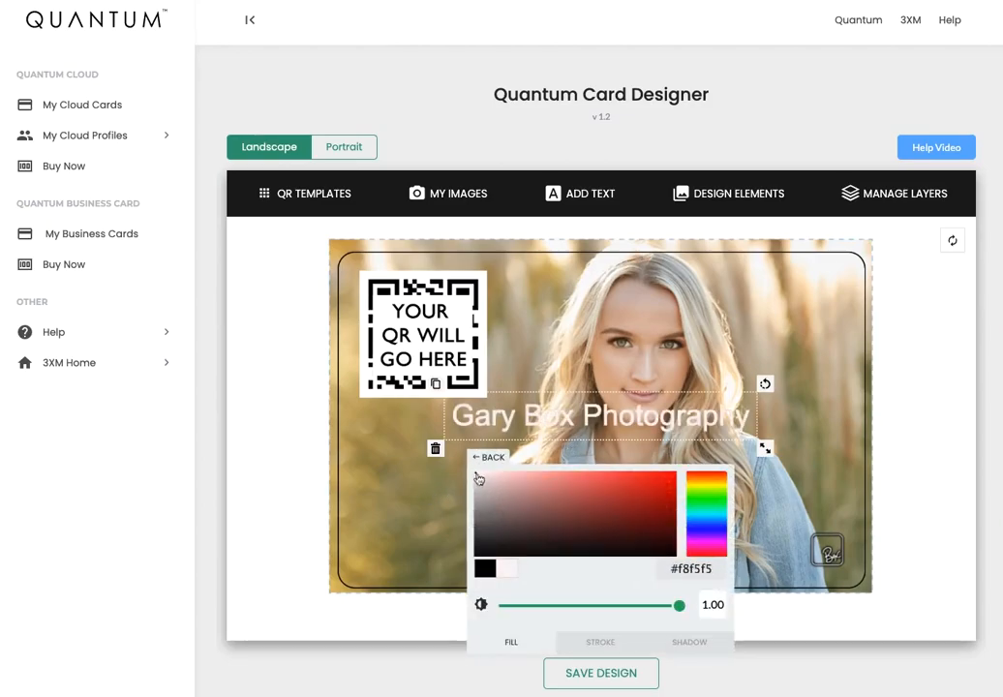
left_click(484, 457)
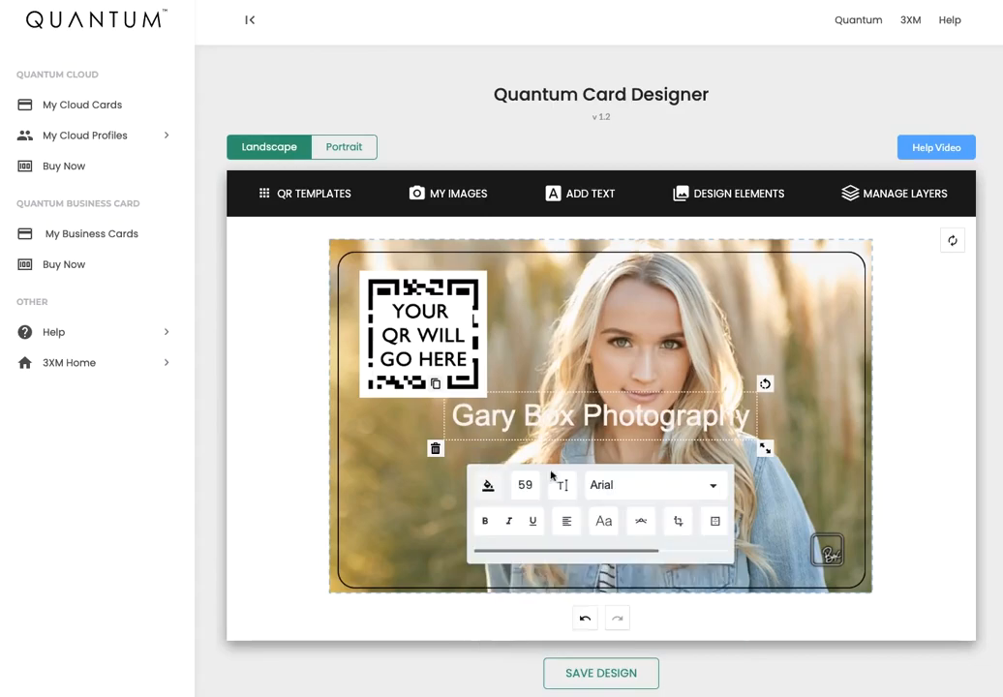
left_click(712, 483)
scroll(600, 561, "down", 5)
left_click(542, 539)
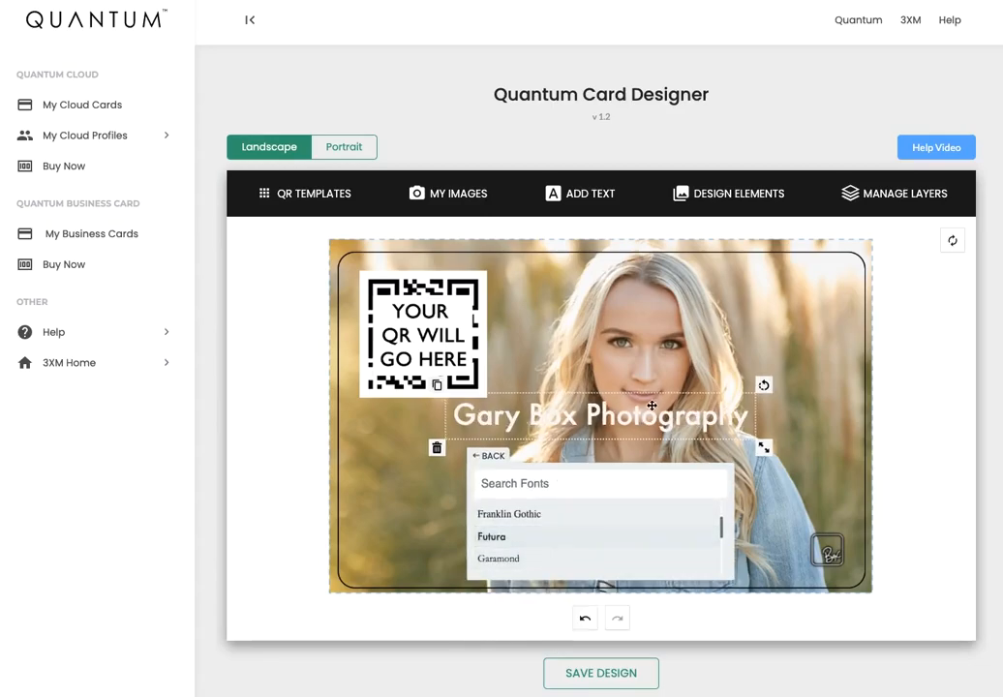
left_click(491, 457)
Enlarge the caption and move it to the bottom centre of the card.
left_click(578, 416)
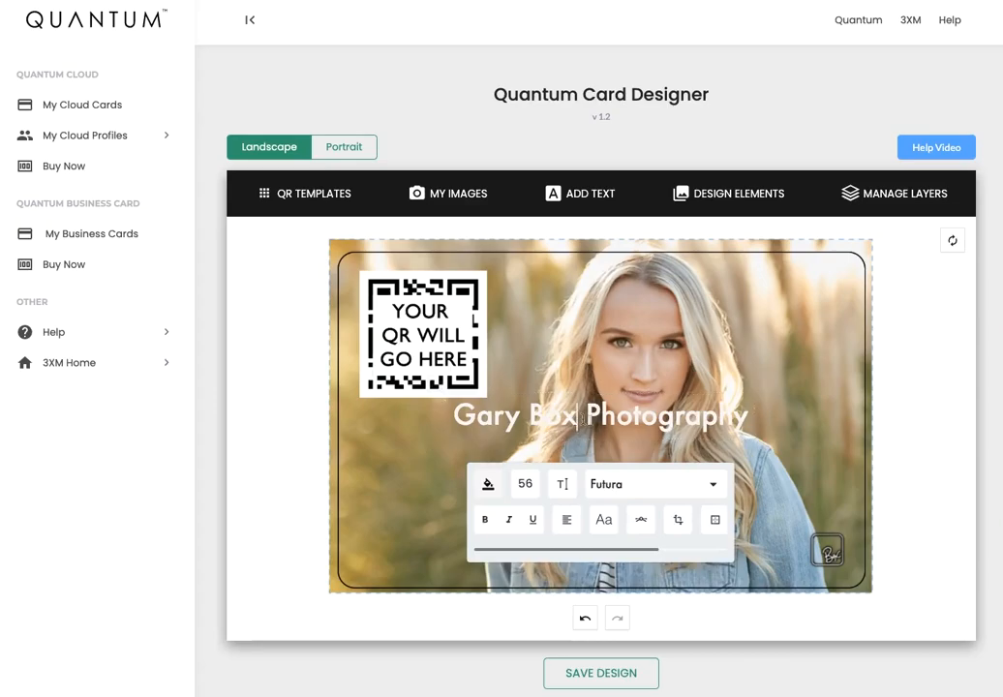
left_click(784, 436)
left_click(707, 423)
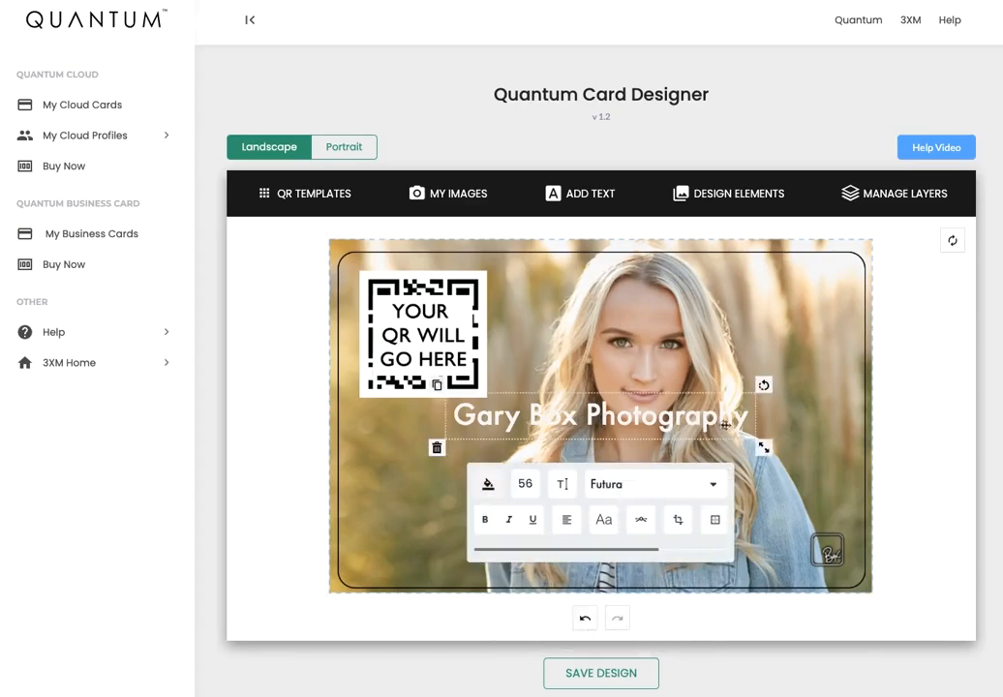
left_click_drag(763, 447, 780, 458)
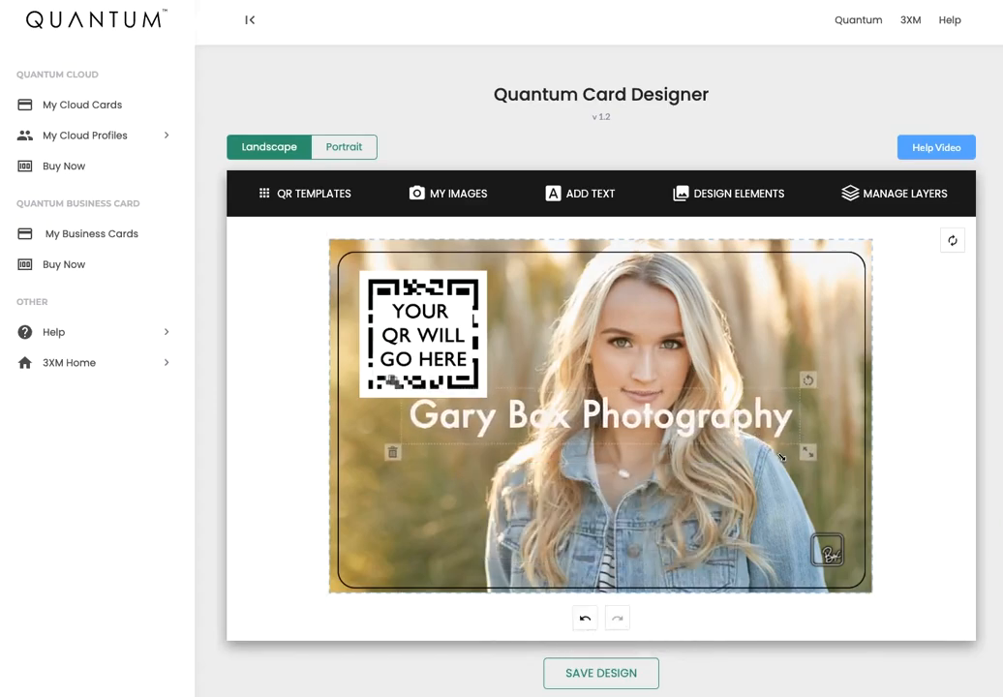
left_click_drag(636, 415, 636, 556)
left_click(795, 387)
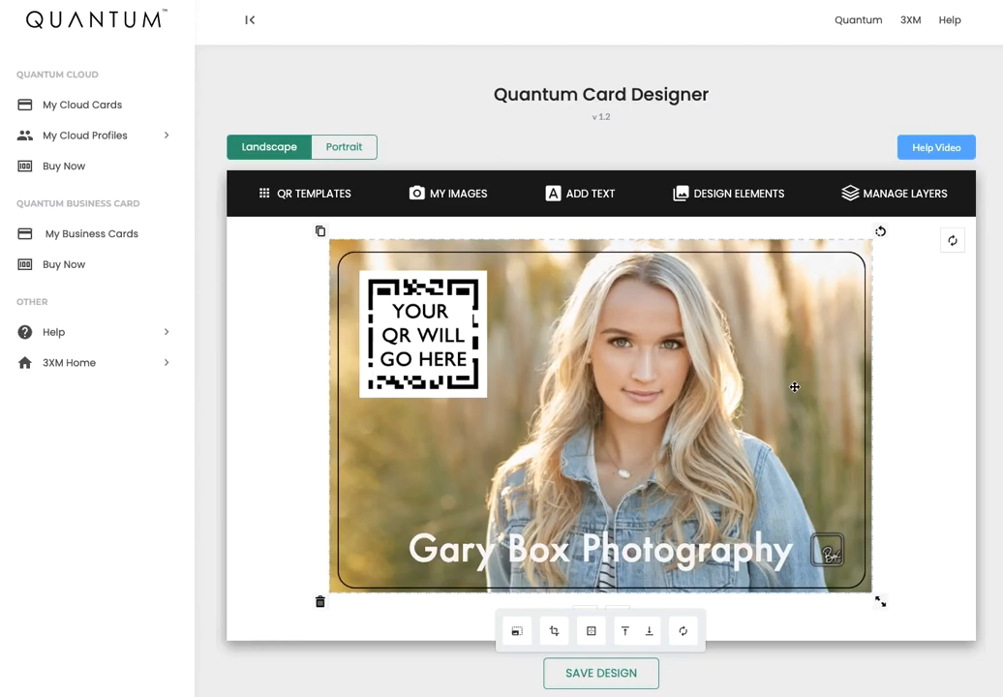
left_click(585, 674)
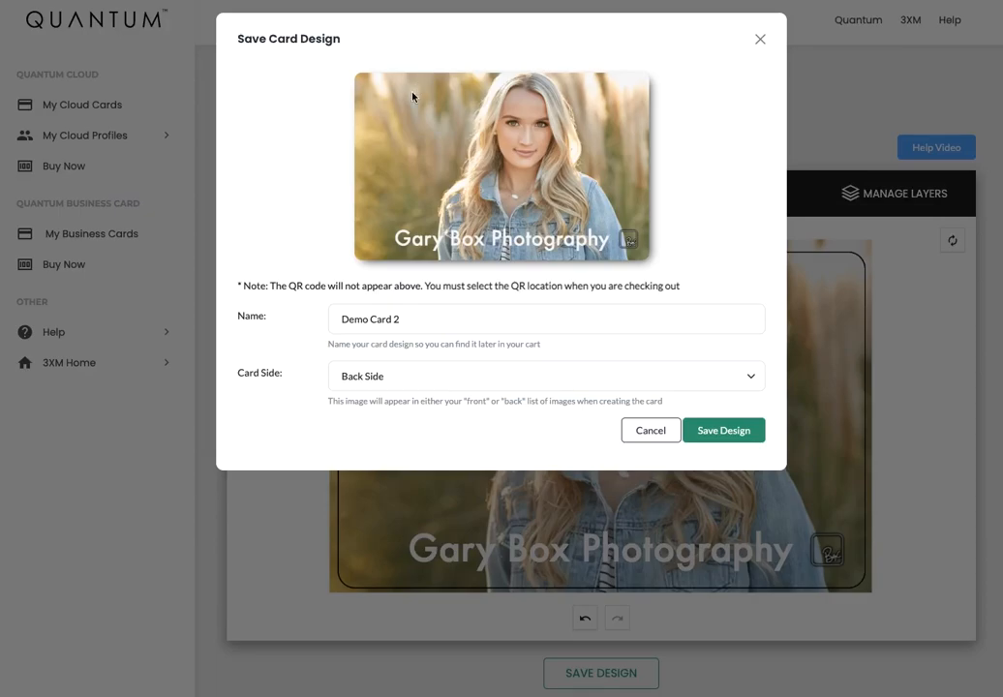
left_click(424, 379)
left_click(414, 360)
left_click_drag(422, 316, 339, 320)
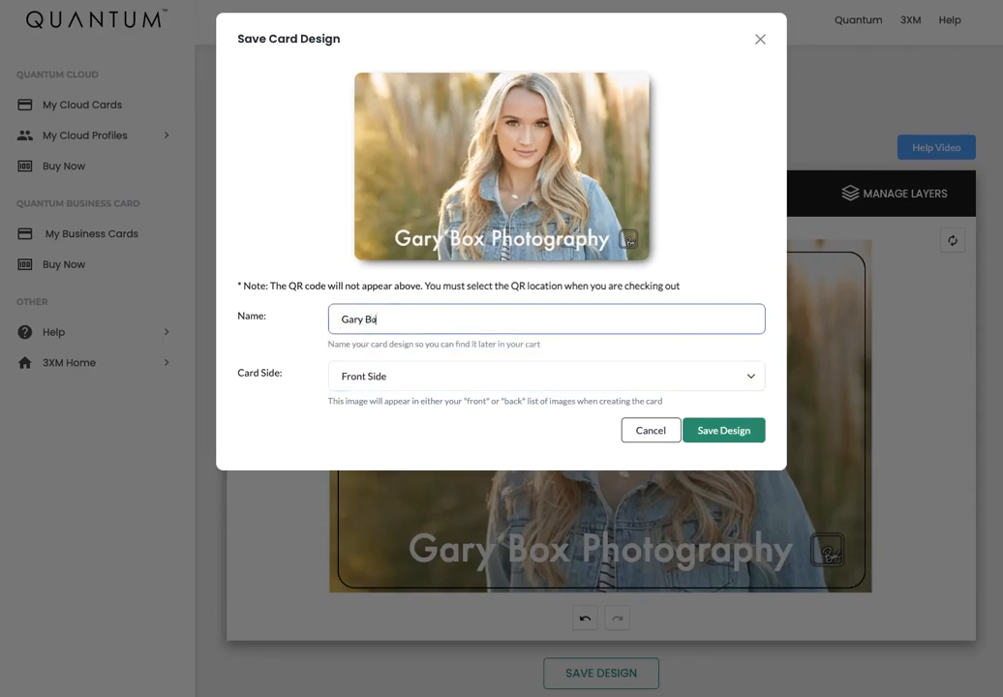
left_click(736, 438)
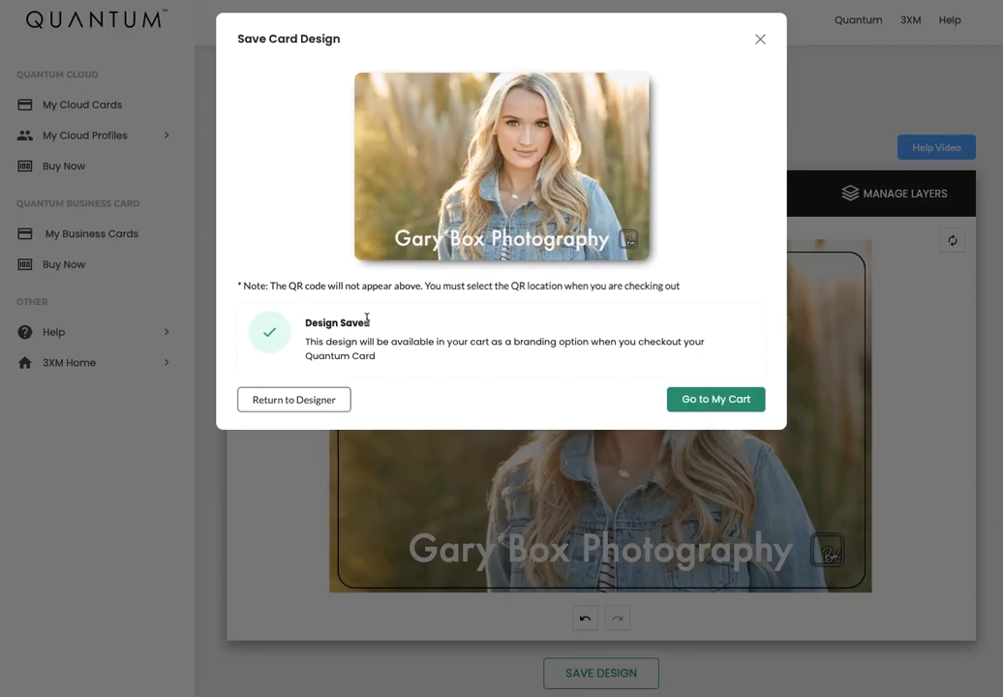
left_click(293, 400)
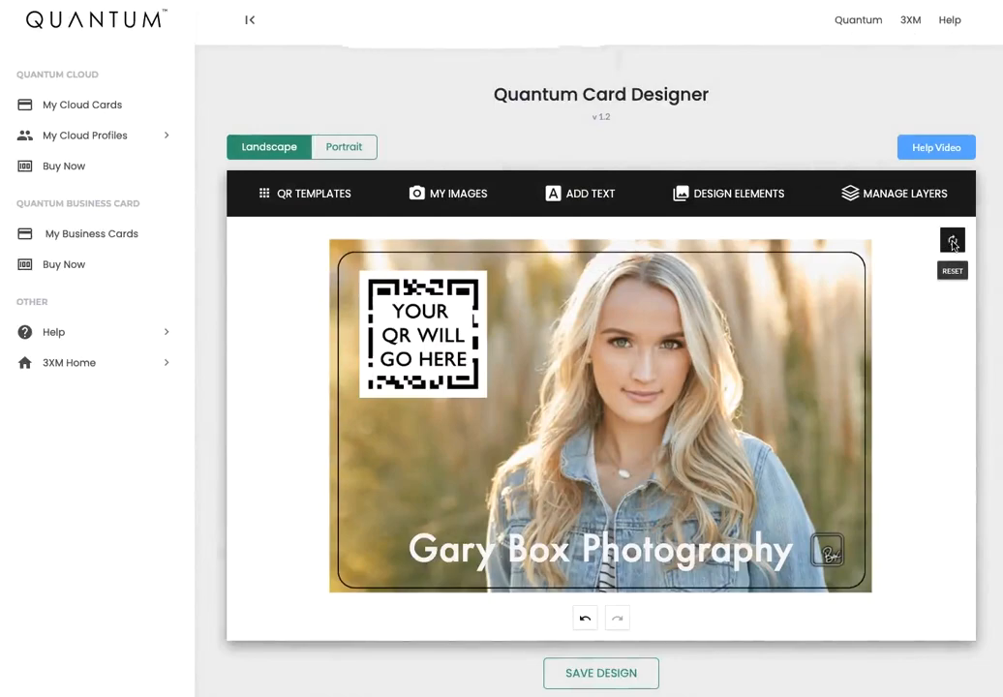
left_click(953, 242)
Clear the card and fill it with the grey background from Design Elements.
left_click(623, 60)
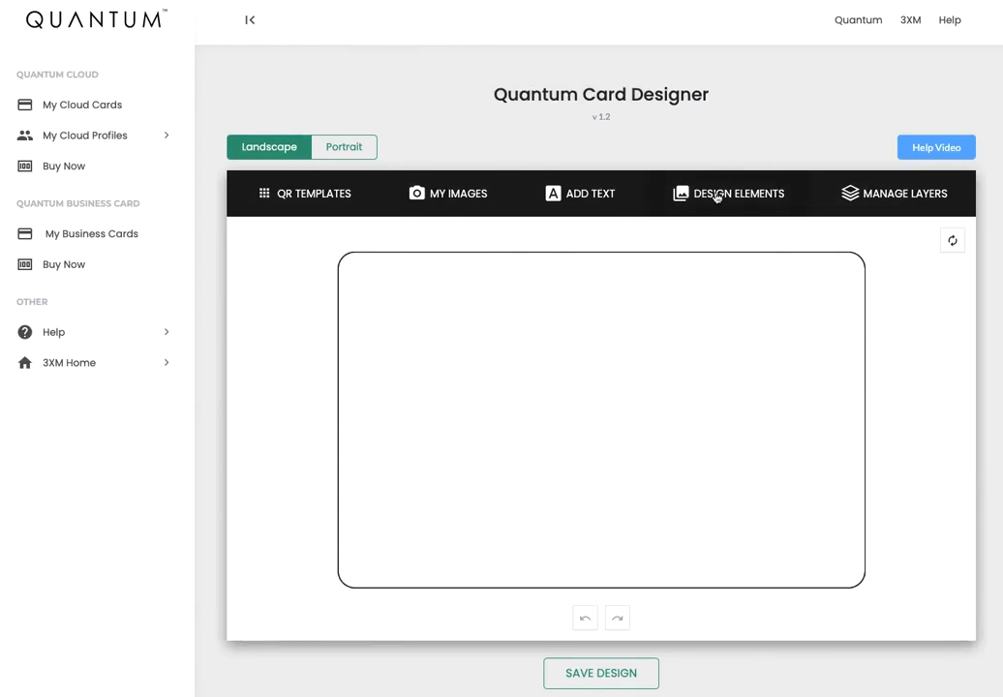
left_click(717, 197)
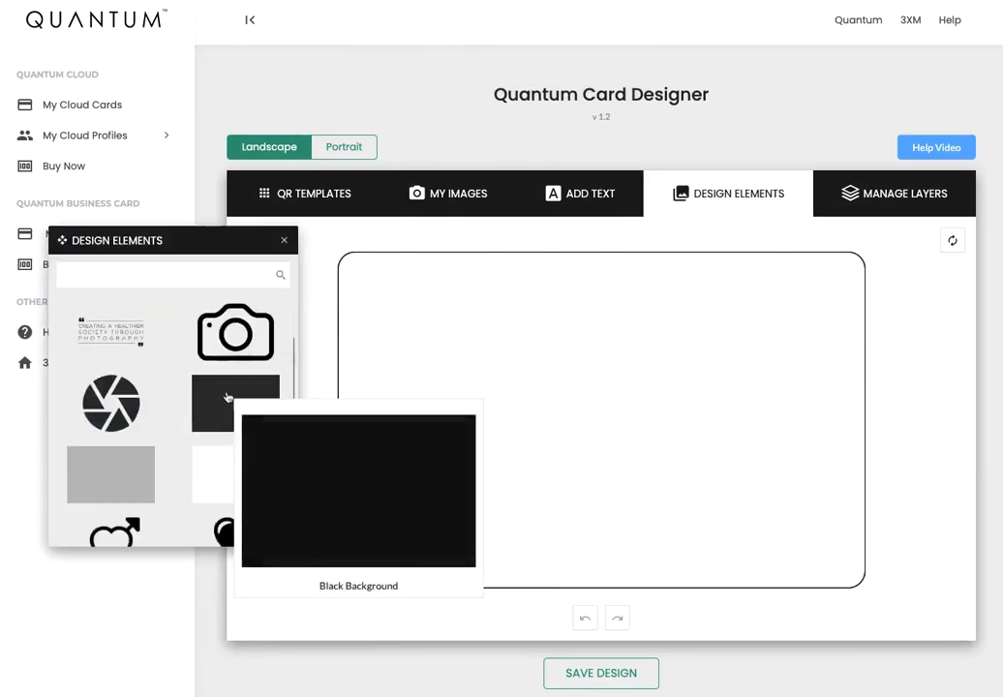
scroll(226, 397, "down", 1)
scroll(226, 397, "down", 10)
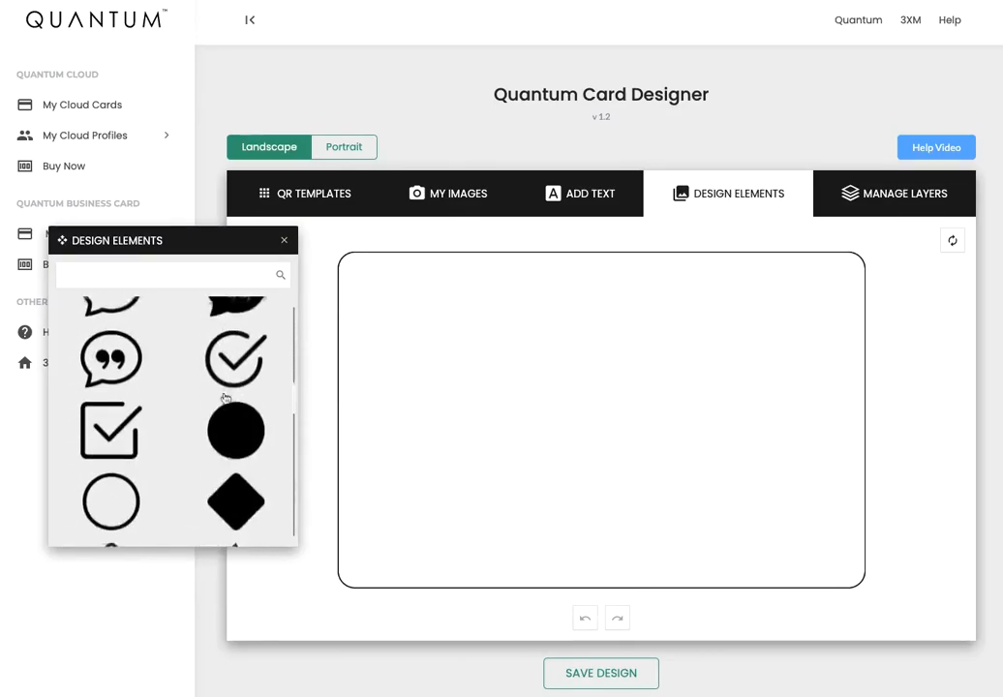
scroll(223, 399, "down", 10)
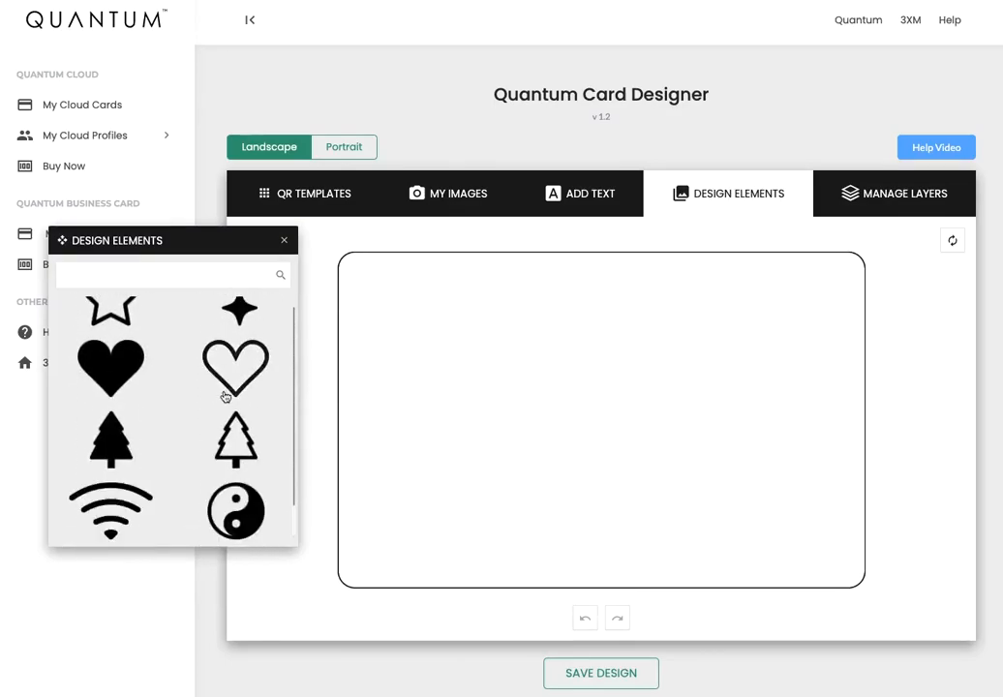
scroll(224, 397, "down", 5)
mouse_move(201, 418)
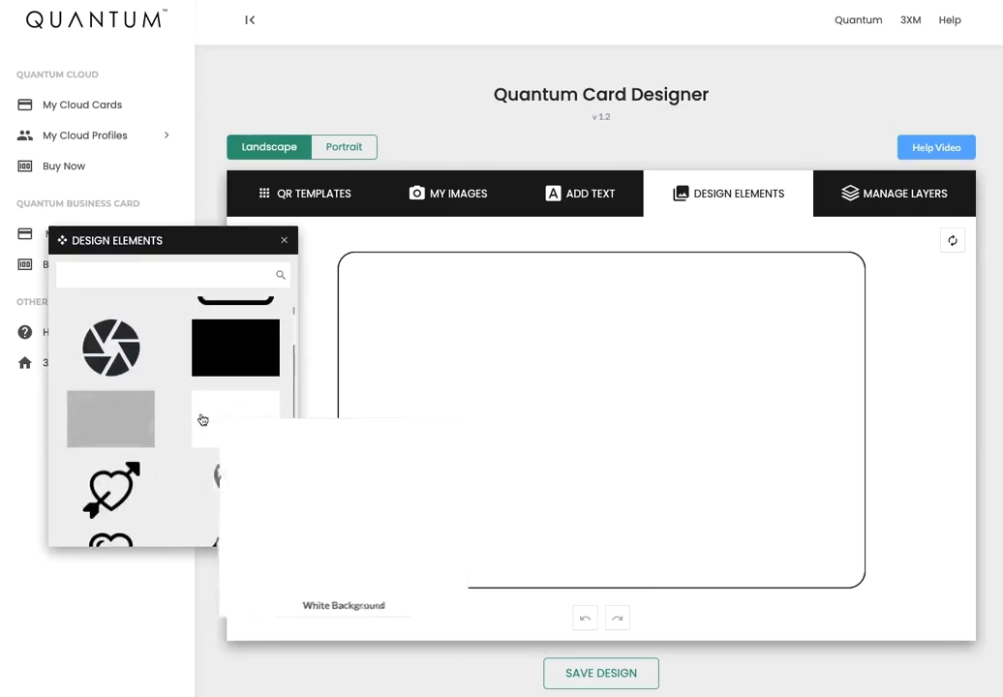
left_click(124, 418)
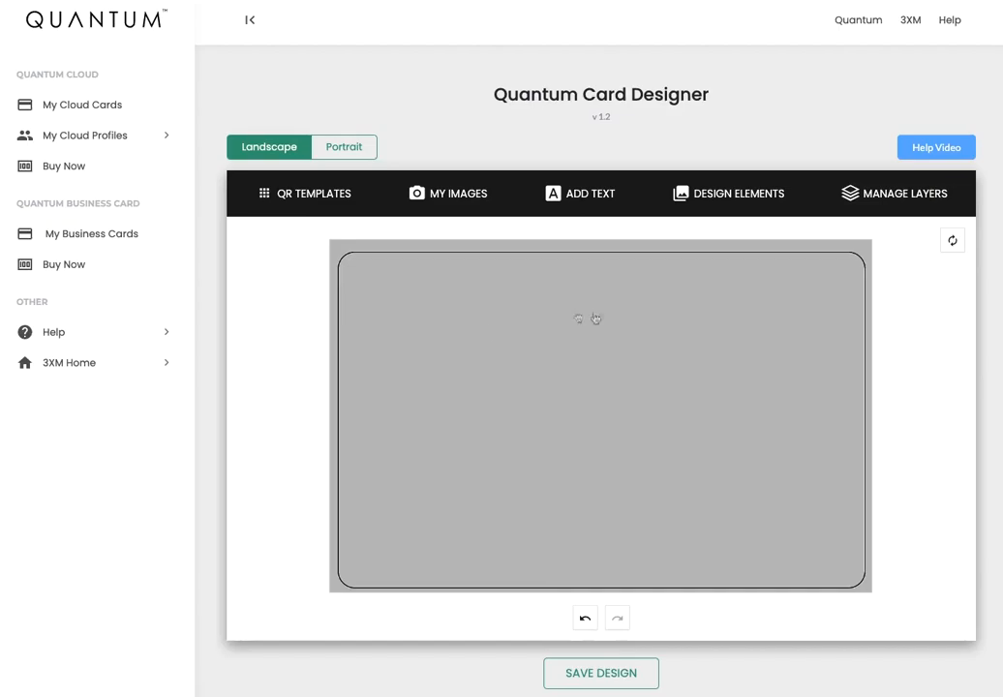
Recolour the card background to a bright, saturated red.
left_click(539, 320)
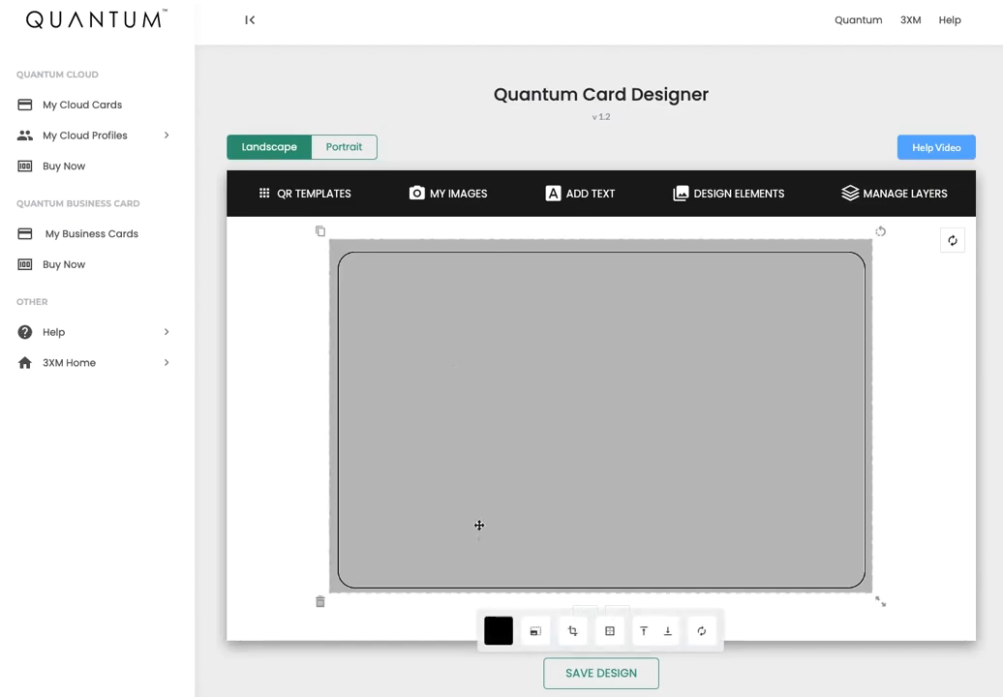
left_click(500, 630)
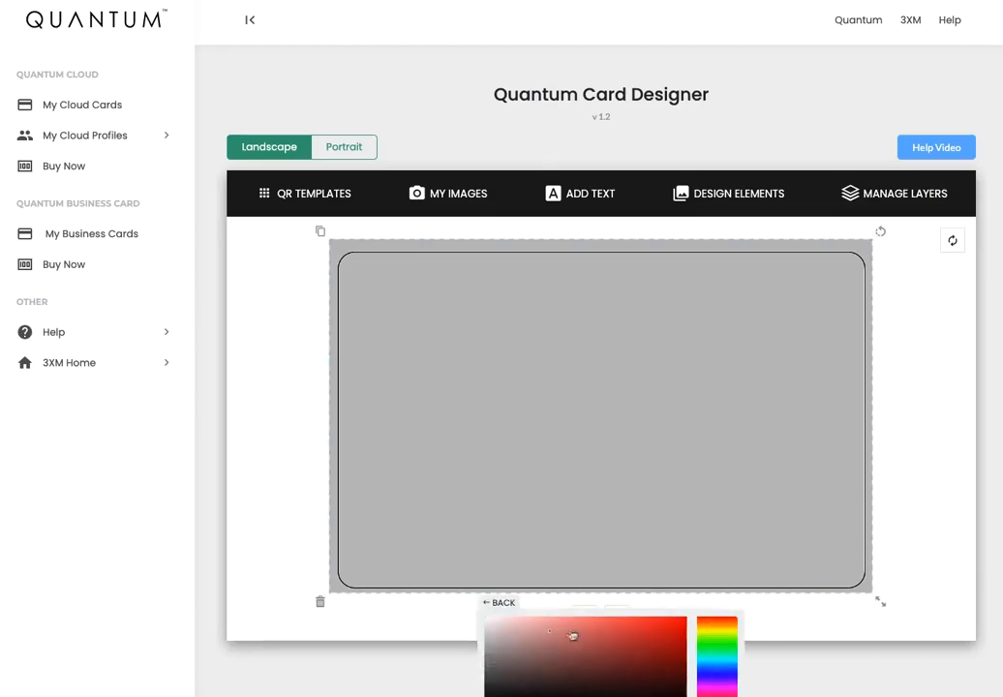
left_click(618, 631)
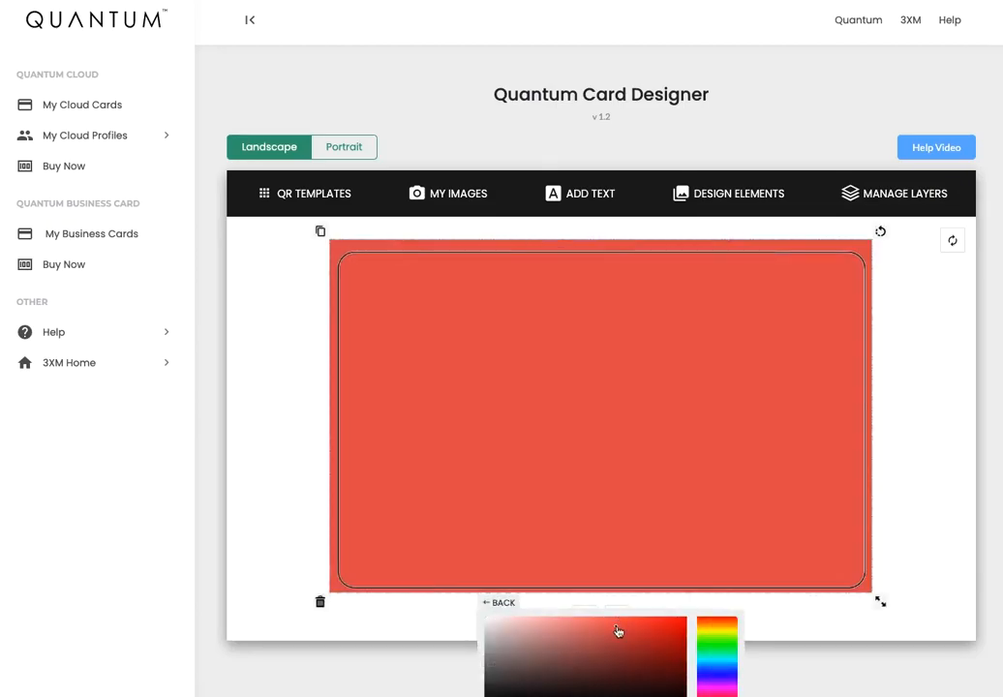
left_click(644, 628)
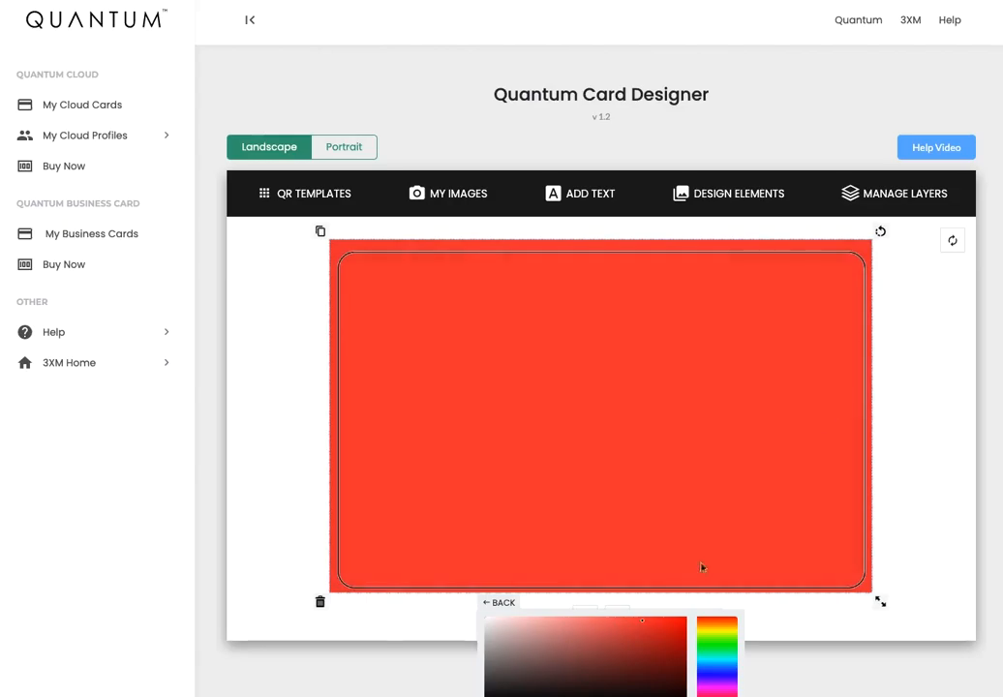
left_click(902, 407)
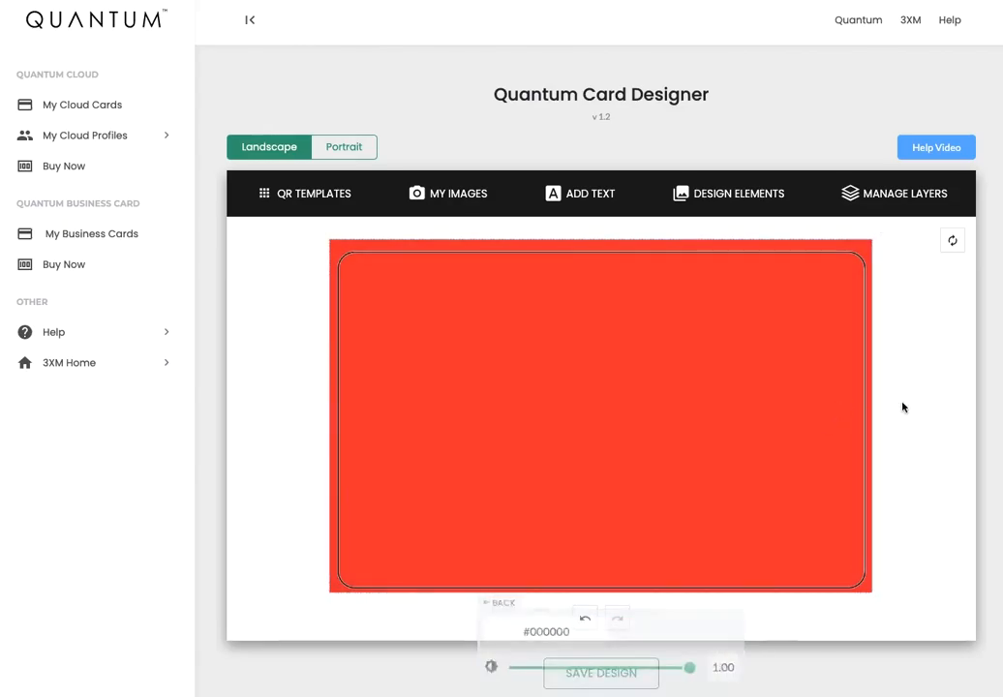
Add a Shutter design element, shrink it and move it to the card's upper left.
left_click(728, 197)
scroll(198, 414, "down", 3)
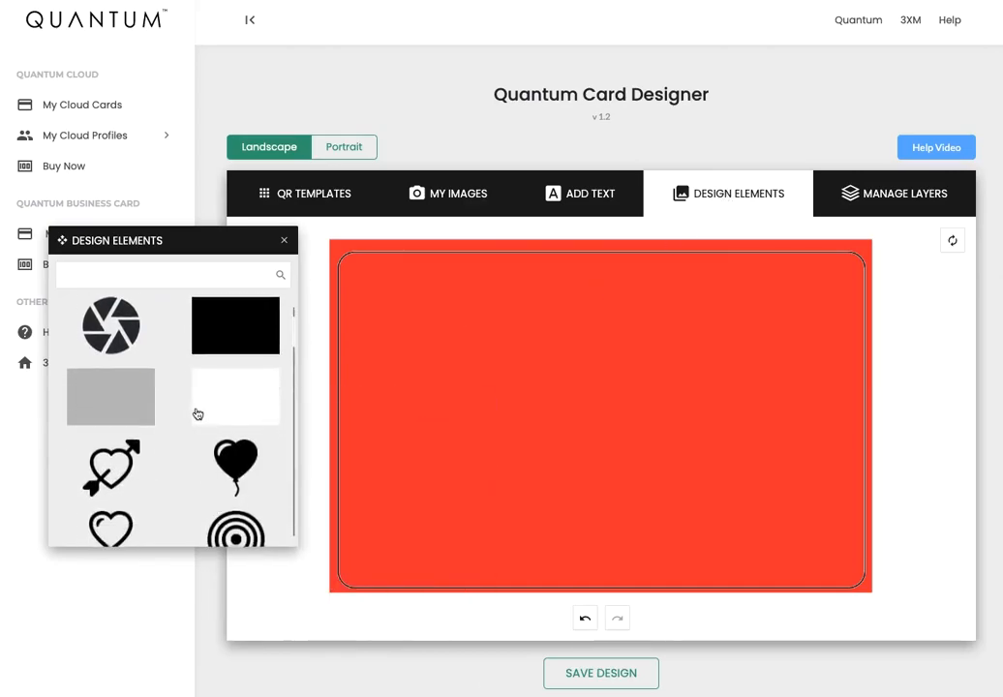
scroll(190, 399, "up", 1)
mouse_move(121, 366)
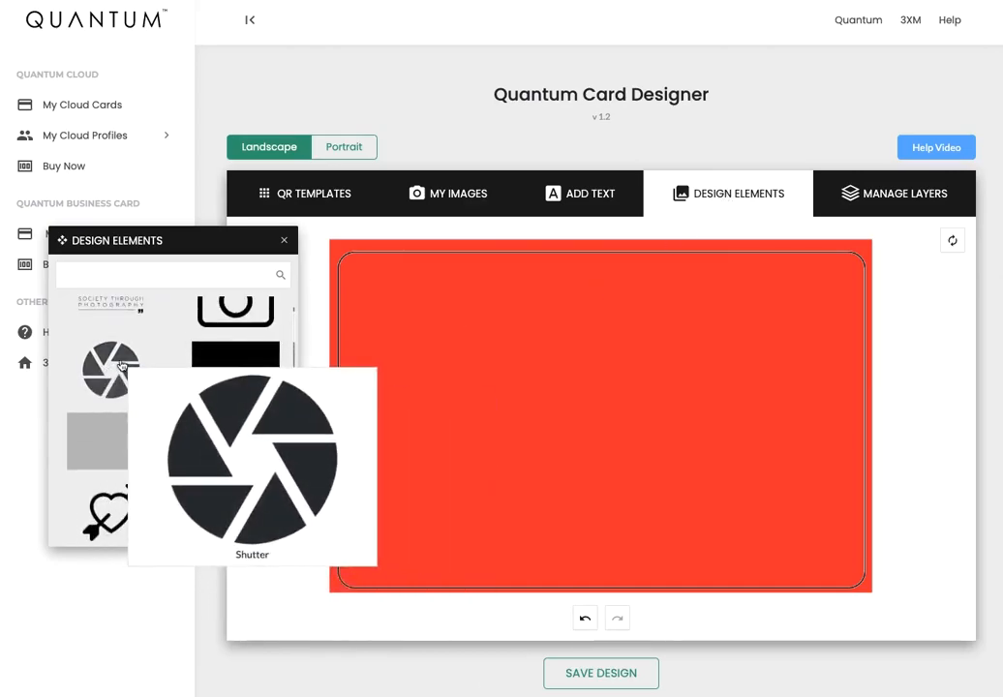
left_click(121, 366)
left_click(679, 454)
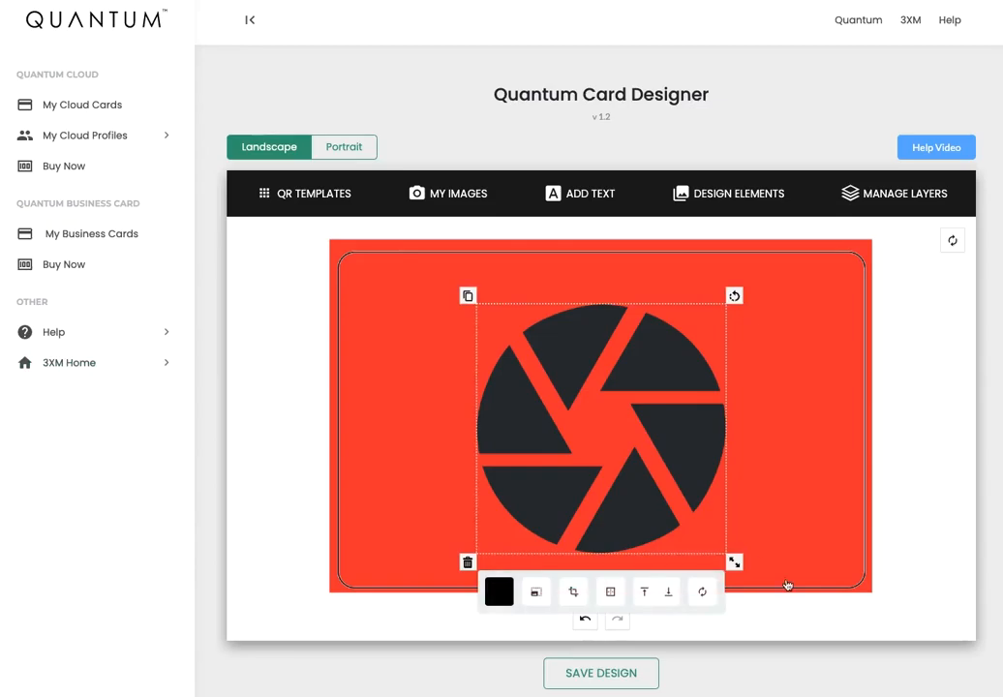
left_click_drag(734, 562, 683, 511)
left_click_drag(619, 424, 463, 338)
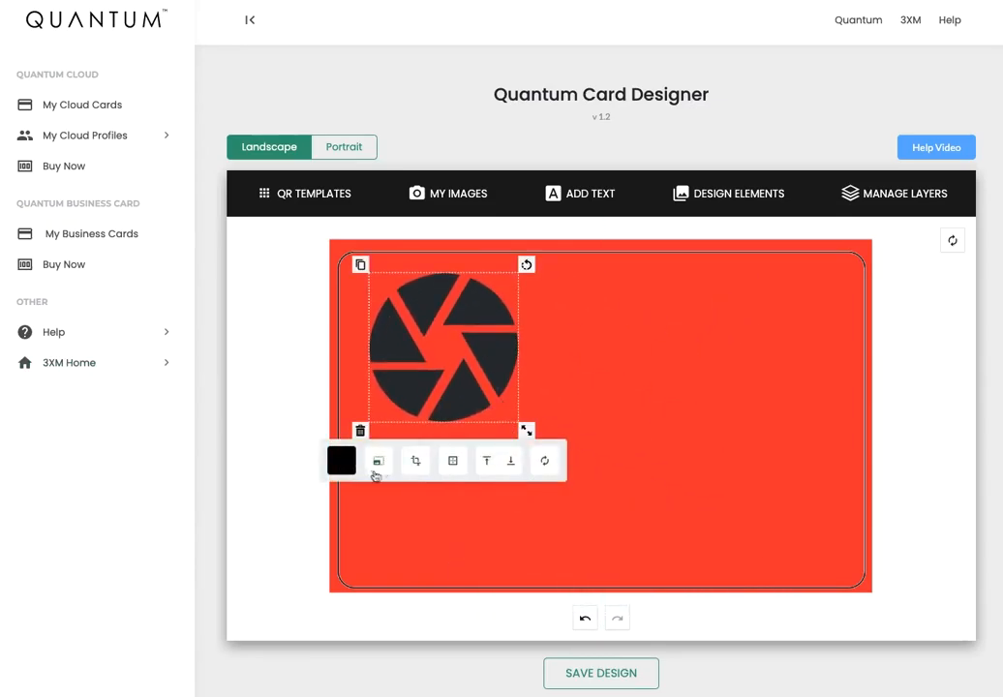
Recolour the Shutter graphic white.
left_click(340, 461)
left_click_drag(347, 477, 333, 458)
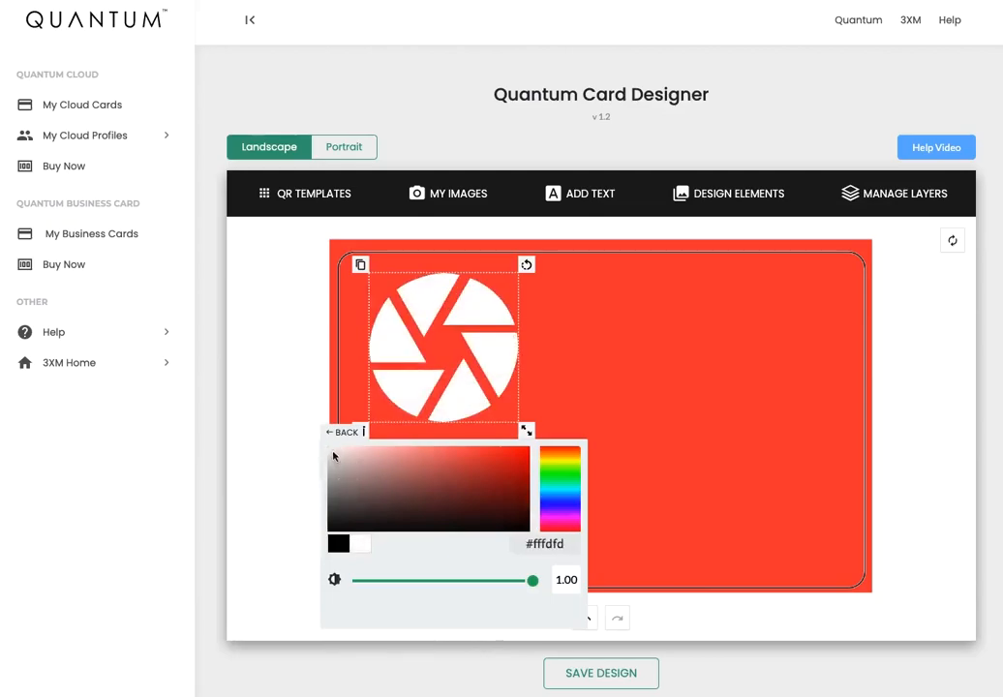
left_click(343, 433)
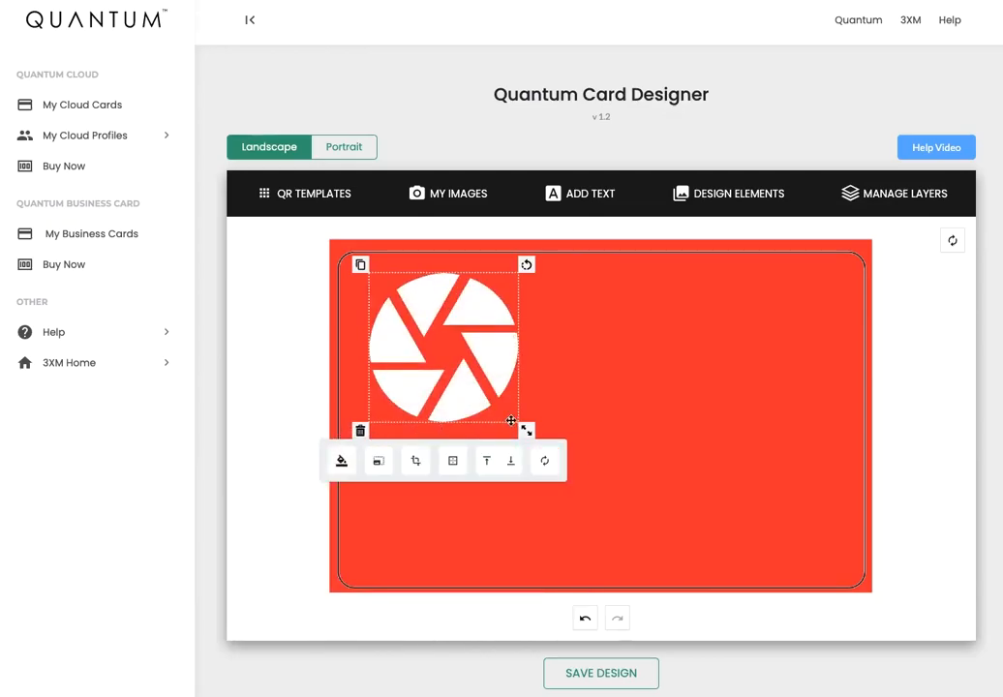
left_click(591, 390)
left_click(590, 195)
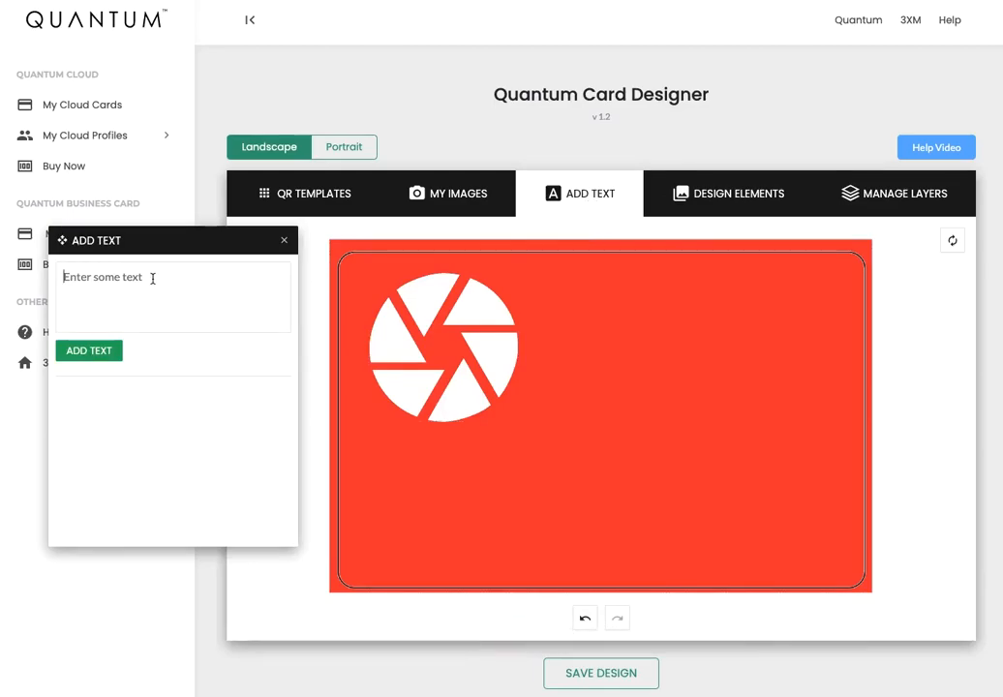
left_click(90, 355)
left_click_drag(578, 415, 563, 342)
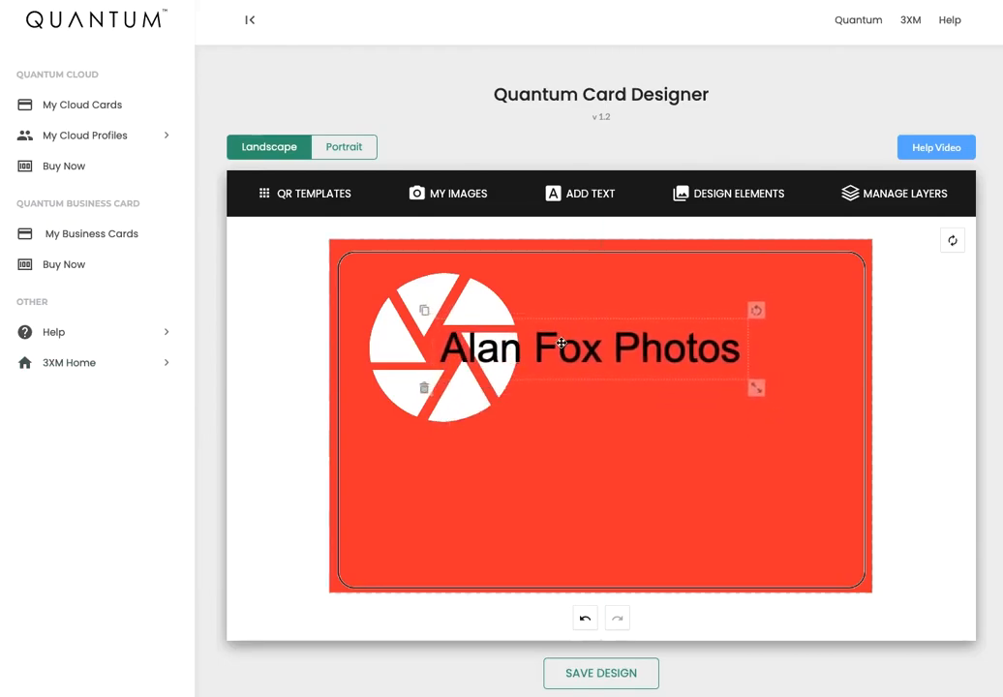
left_click_drag(757, 387, 806, 395)
left_click_drag(675, 361, 711, 358)
left_click_drag(842, 394, 818, 391)
left_click_drag(694, 352, 688, 352)
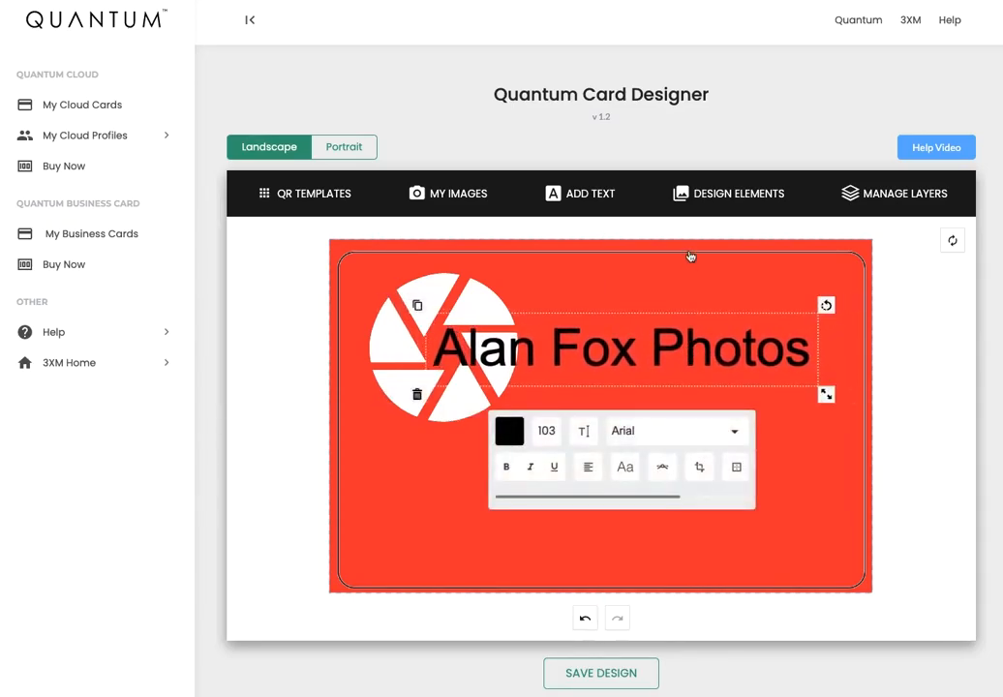
Add a Bullseye design element, shrink it and place it over the word Photos.
left_click(723, 194)
scroll(193, 432, "down", 4)
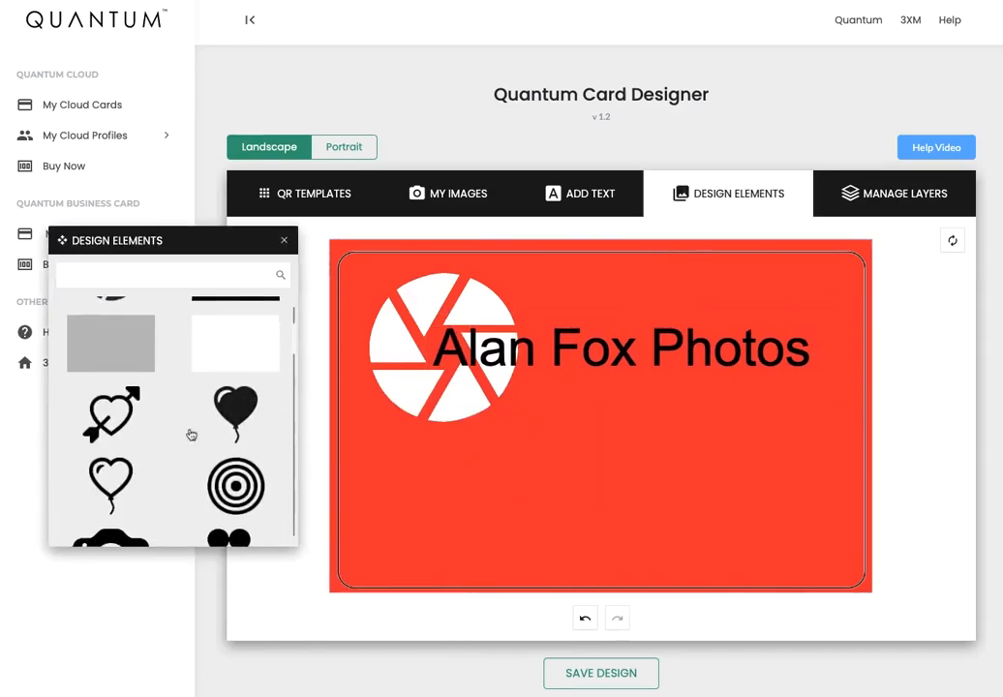
scroll(194, 432, "down", 1)
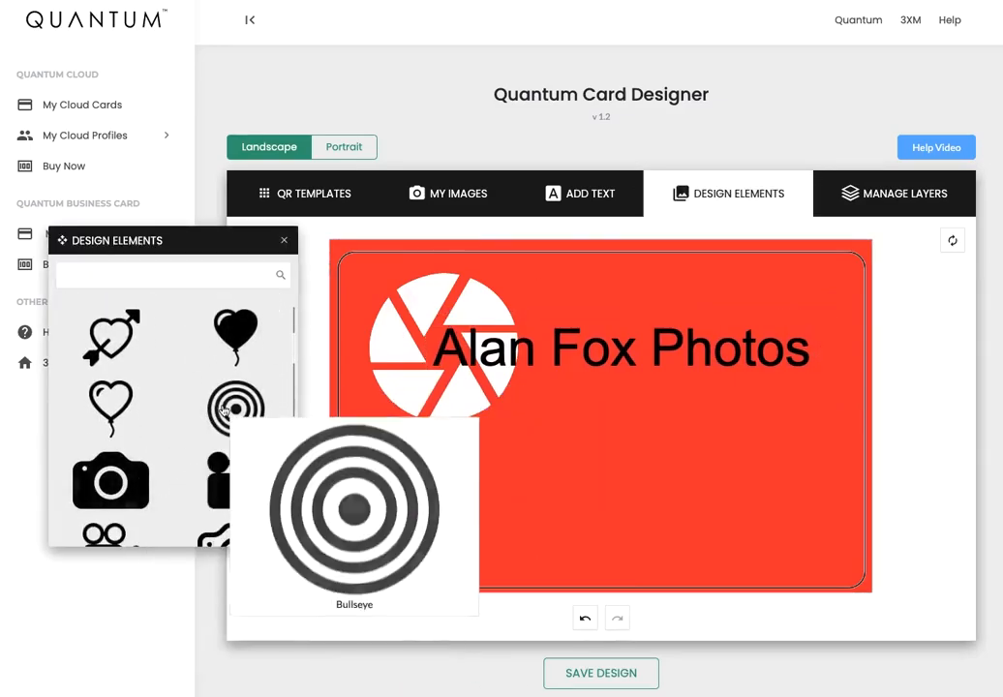
left_click(229, 411)
left_click(674, 443)
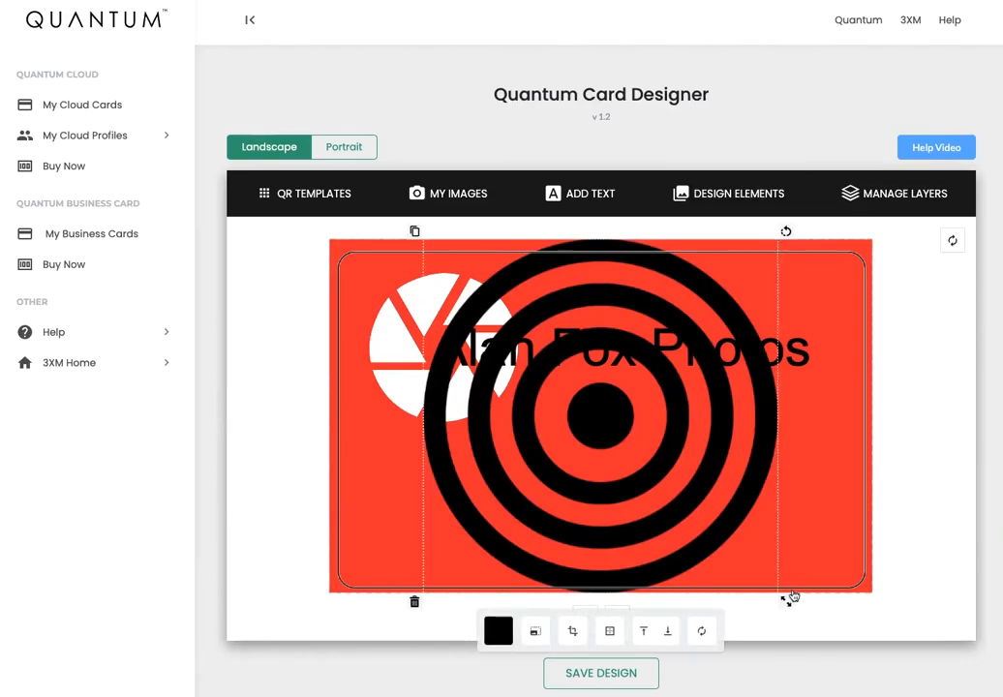
left_click_drag(783, 588, 678, 474)
left_click_drag(621, 411, 718, 336)
left_click(595, 446)
left_click_drag(630, 478, 588, 468)
left_click(522, 489)
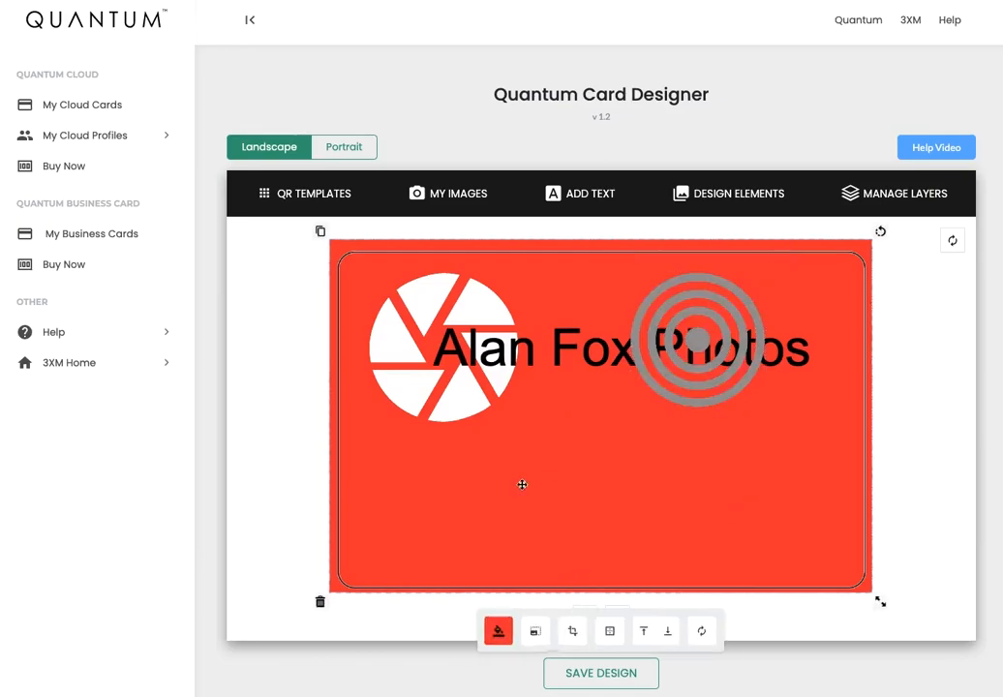
left_click_drag(697, 338, 726, 347)
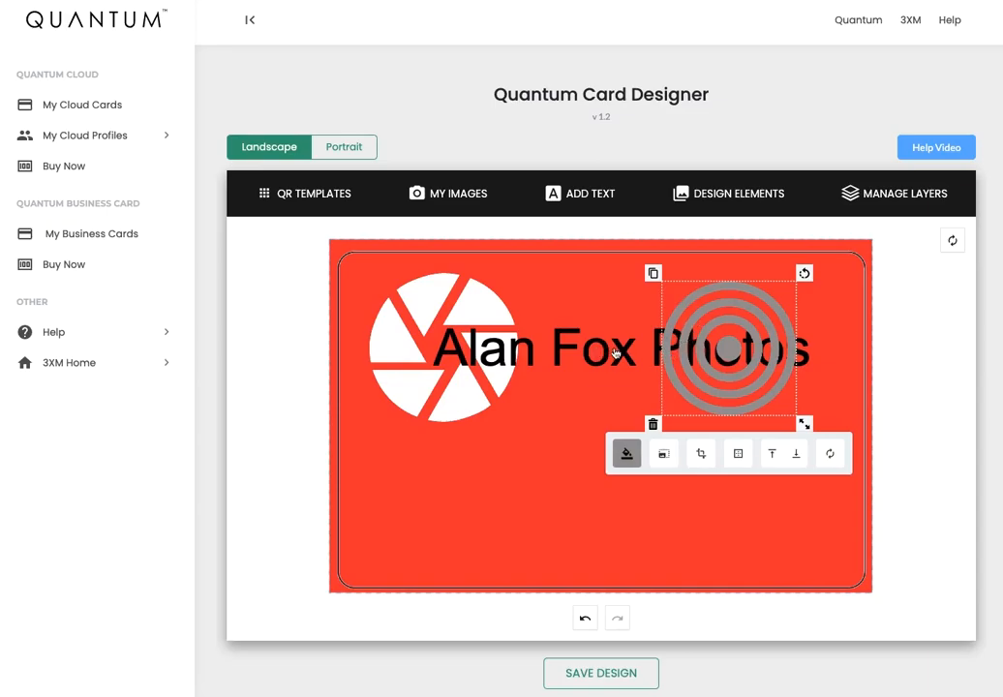
left_click(797, 459)
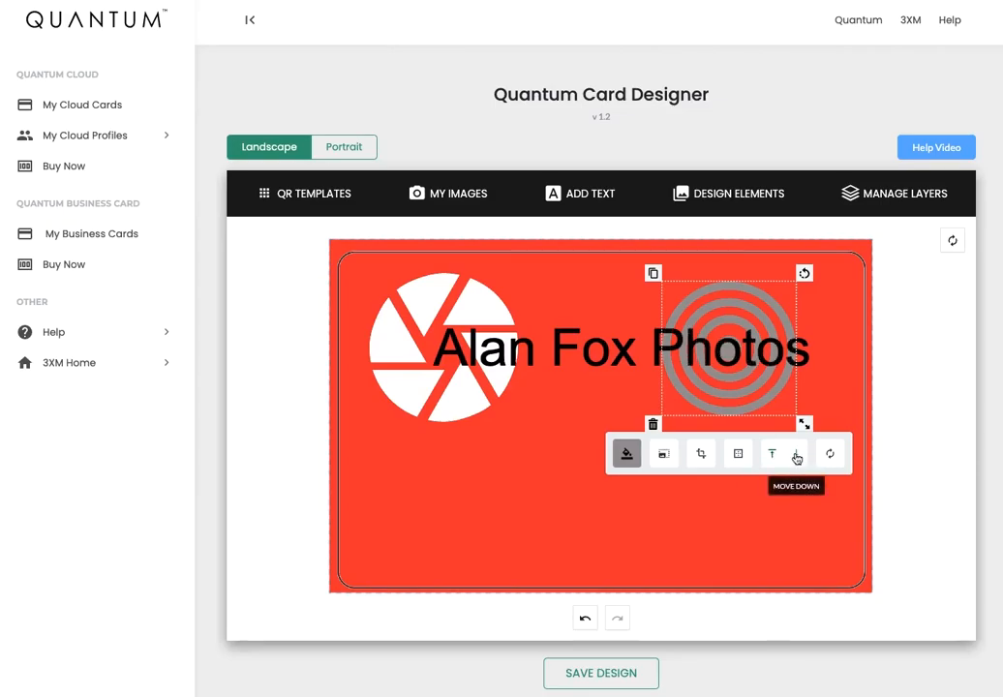
left_click(739, 520)
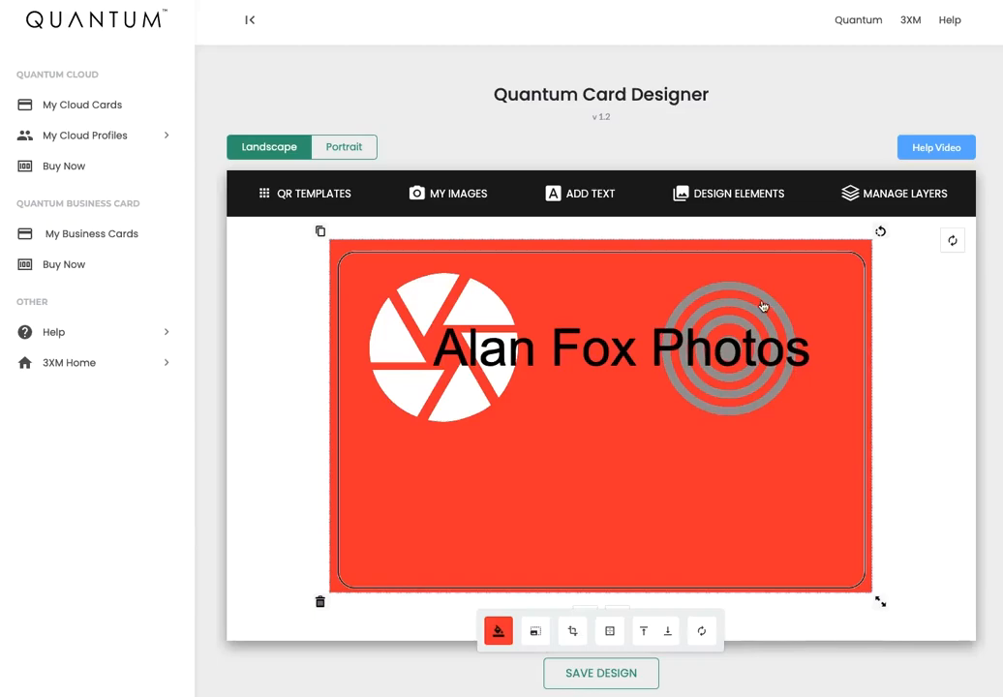
left_click(883, 197)
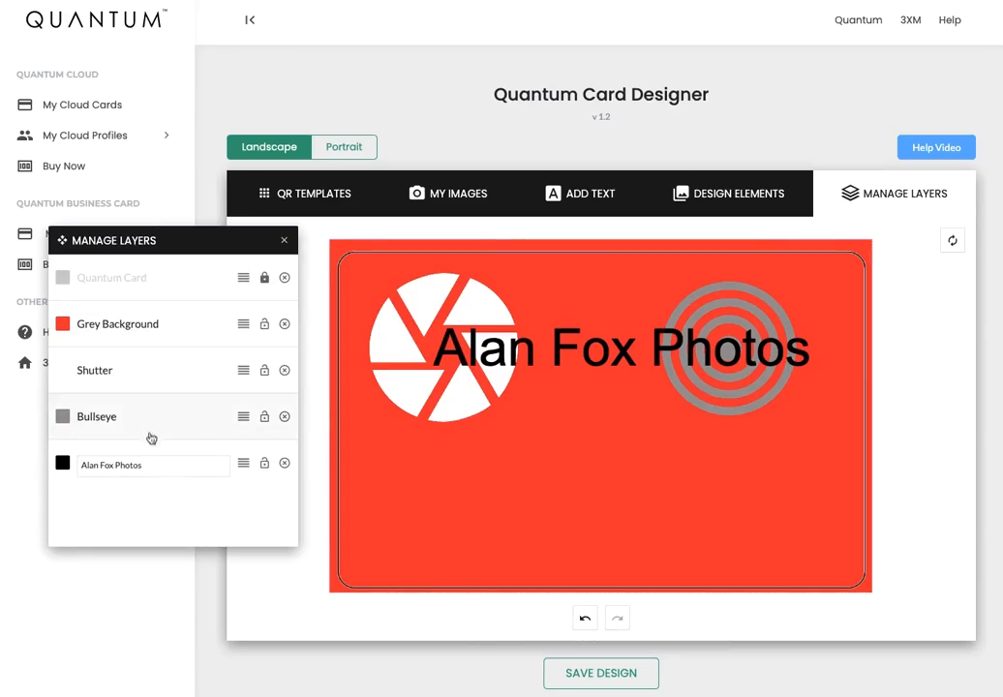
mouse_move(242, 417)
left_mouse_down()
mouse_move(241, 485)
mouse_move(243, 354)
mouse_move(247, 360)
left_mouse_up()
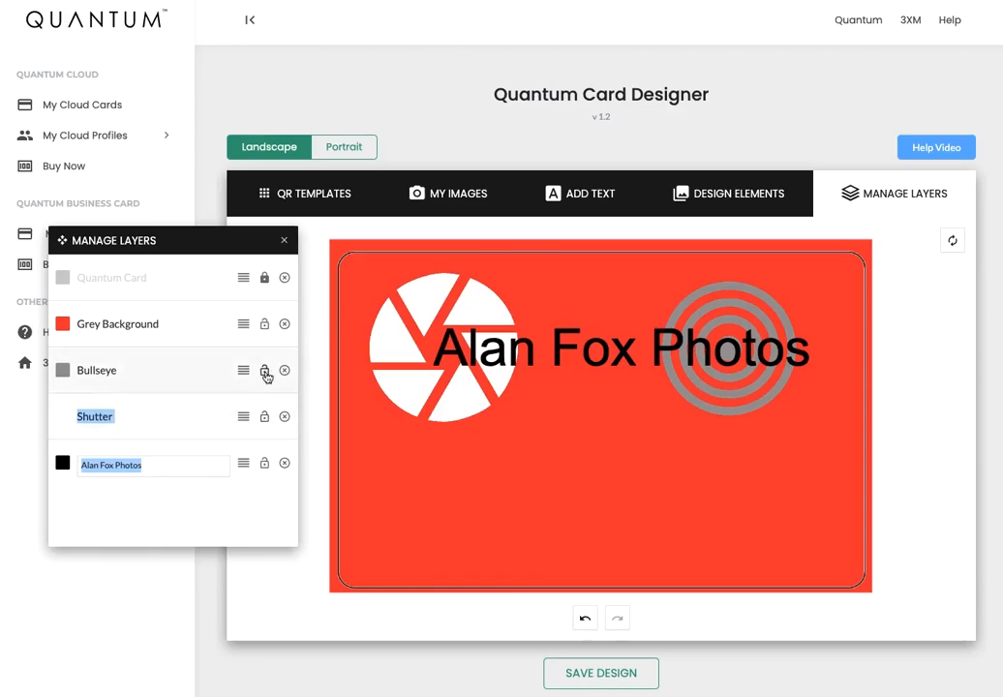
left_click(265, 463)
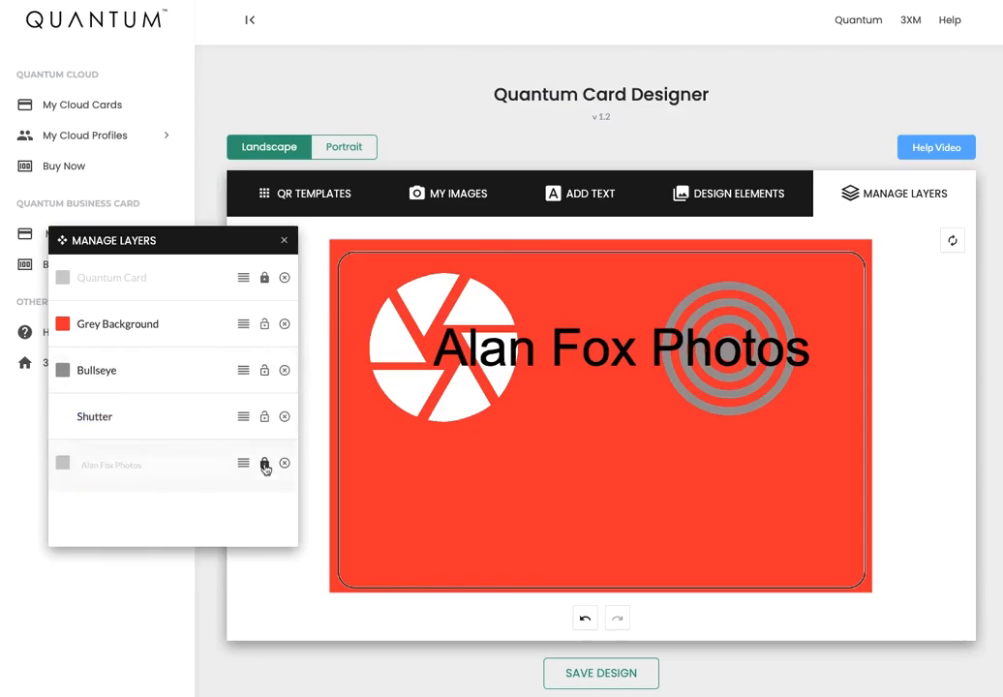
left_click(593, 354)
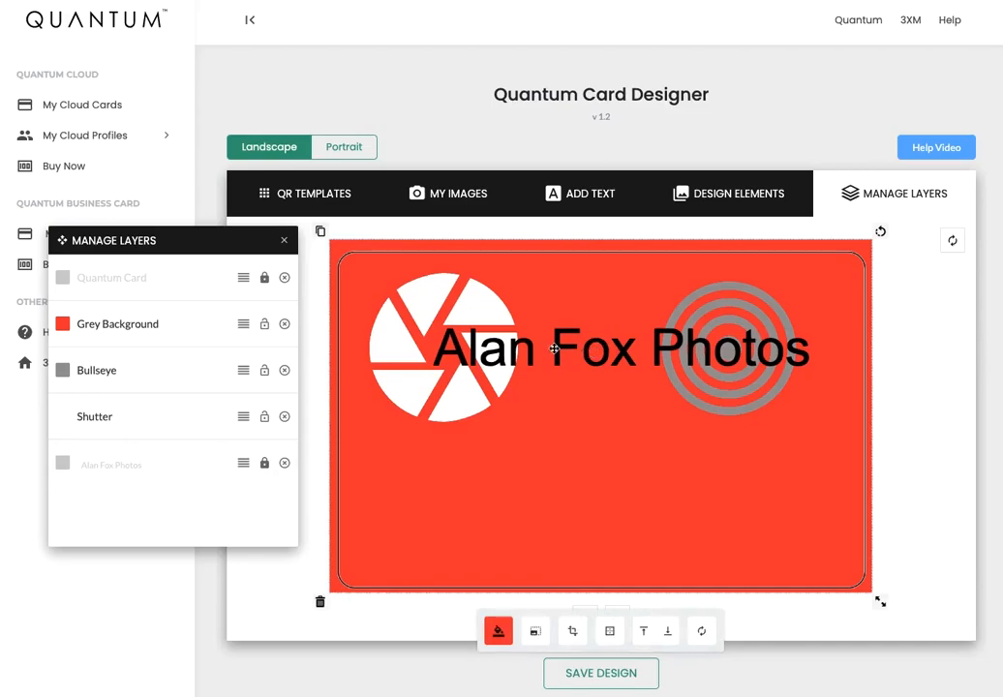
left_click(264, 463)
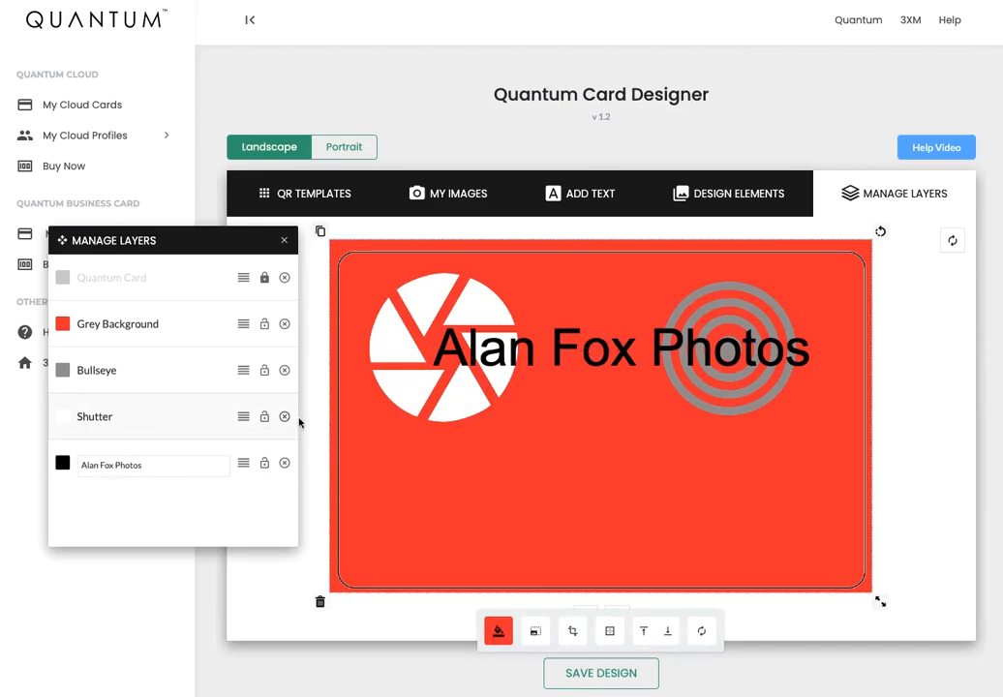
left_click(285, 416)
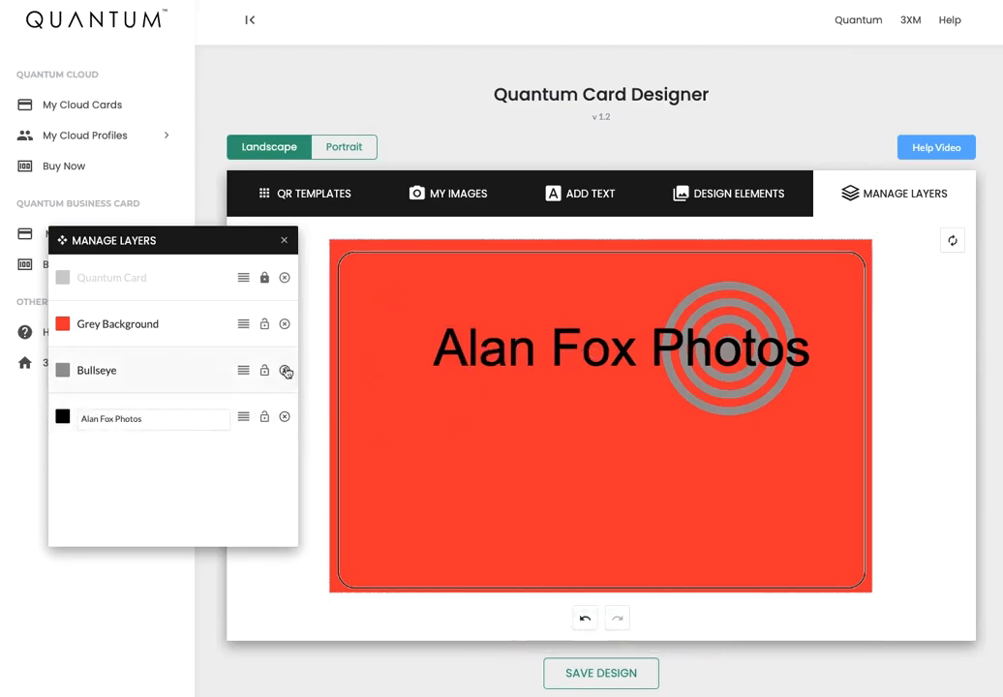
left_click(285, 370)
left_click(285, 371)
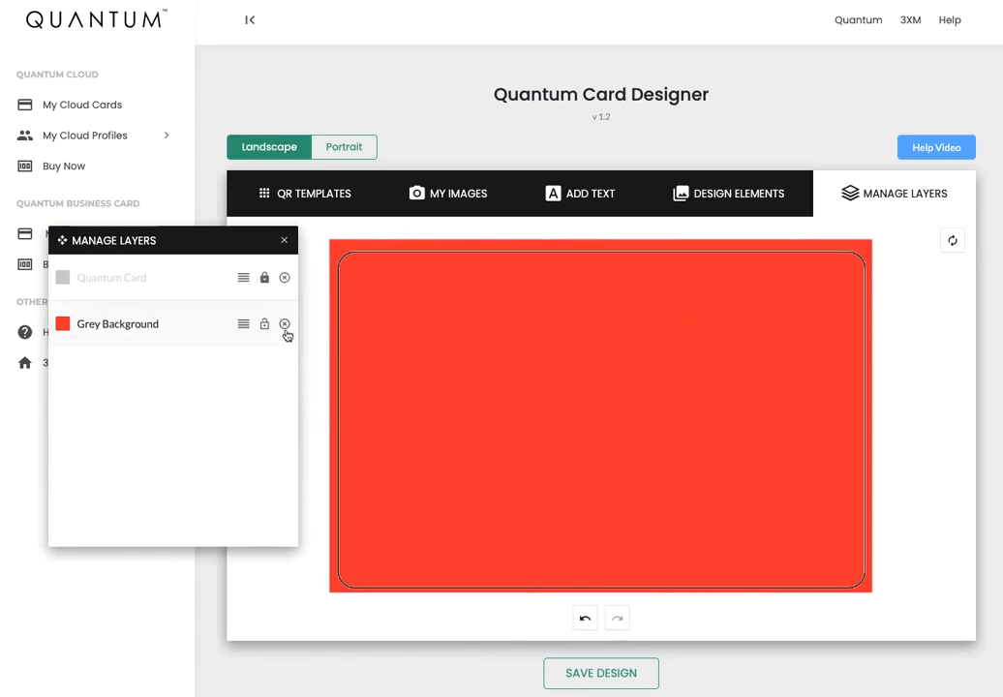
left_click(286, 326)
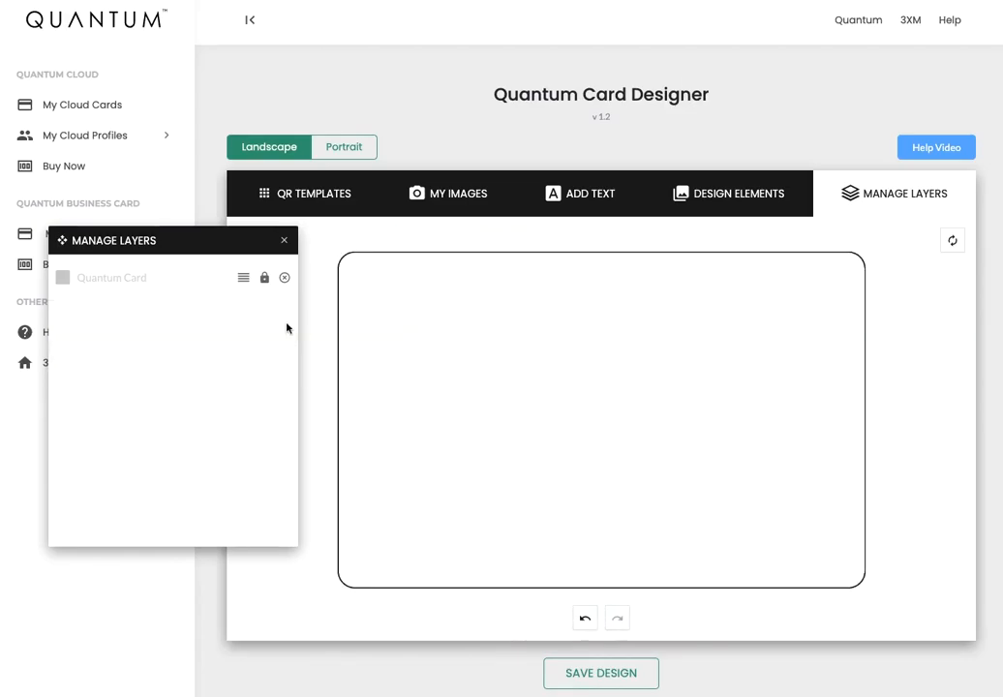
left_click(283, 242)
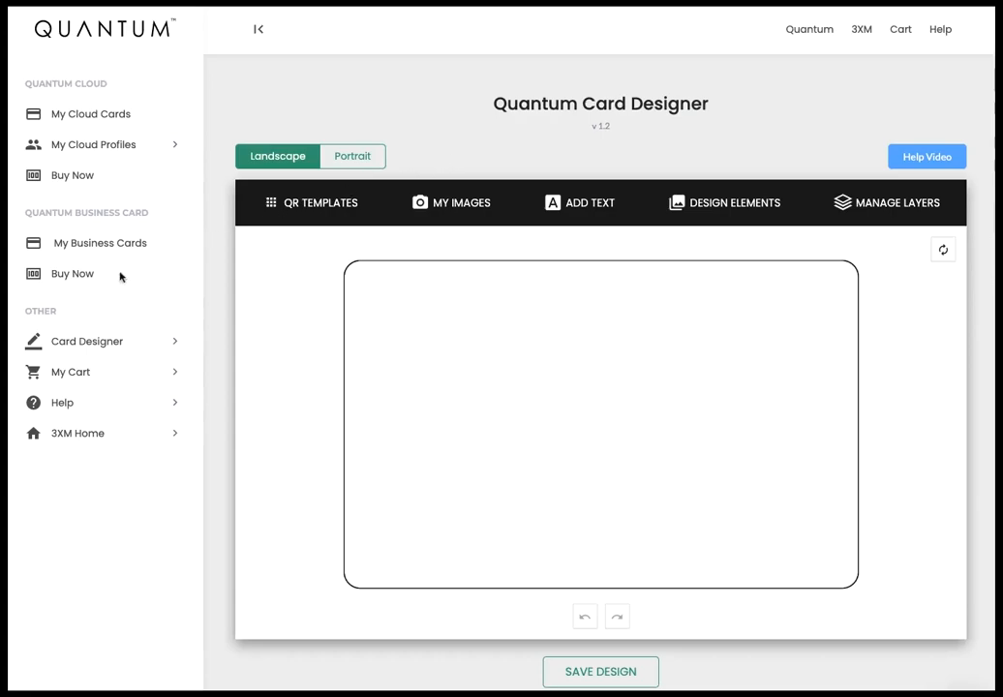
Add a 1-year Quantum Business Card (€59.00) to the cart and show its Quantum Card Branding options.
left_click(71, 277)
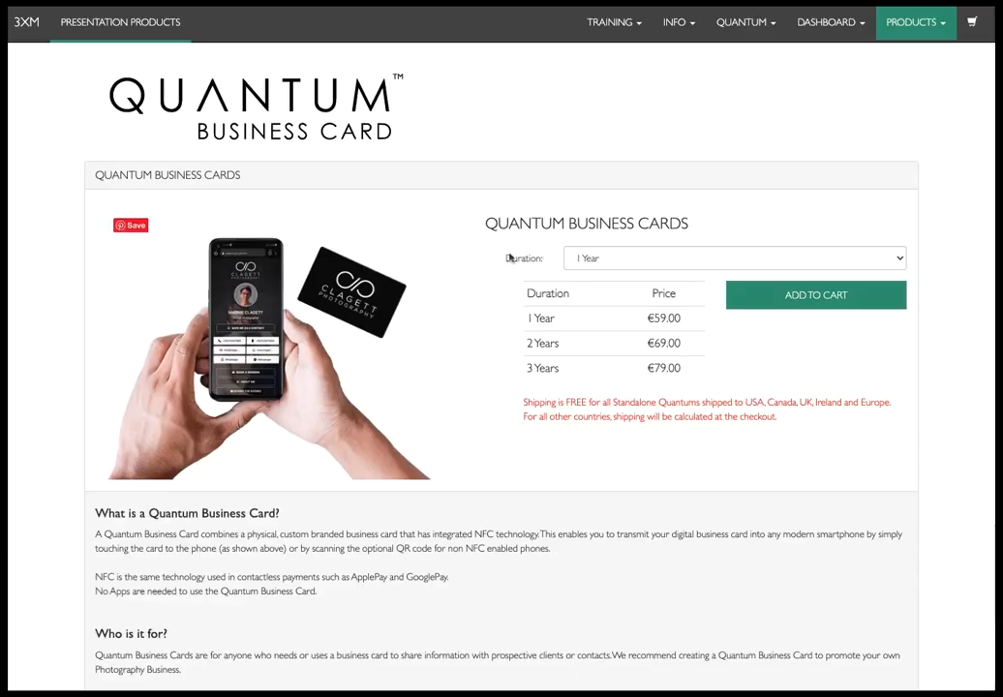
left_click(803, 296)
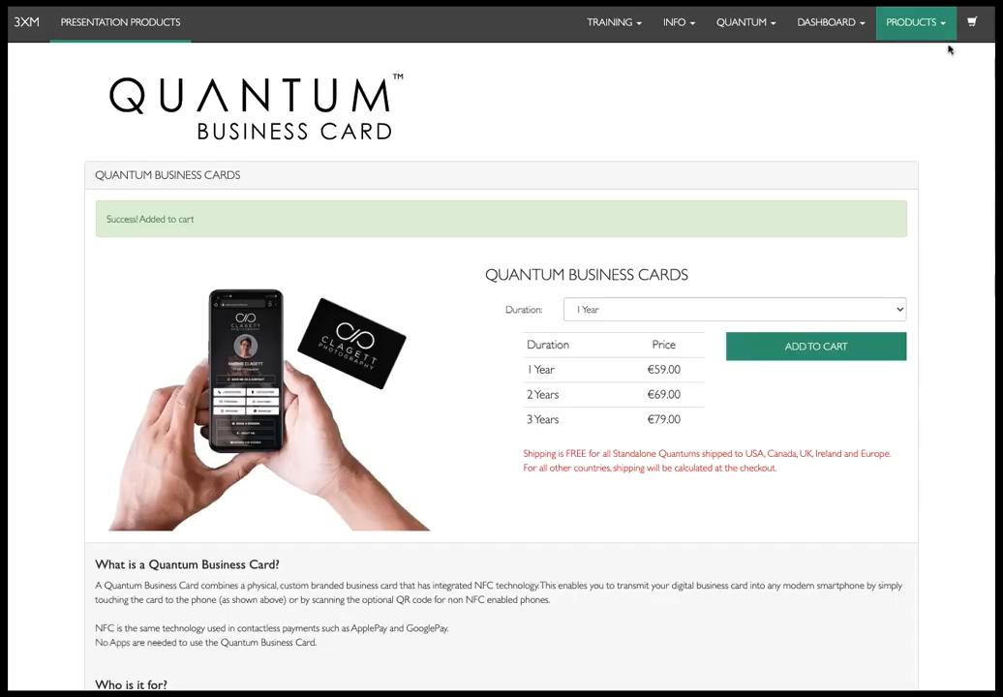
left_click(973, 24)
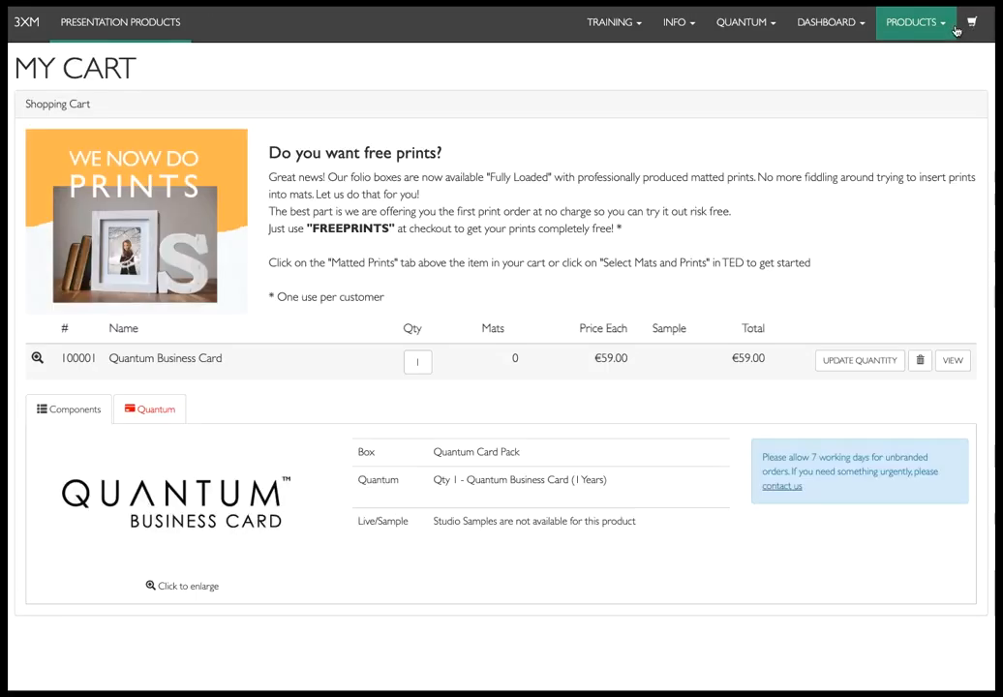
scroll(278, 314, "down", 3)
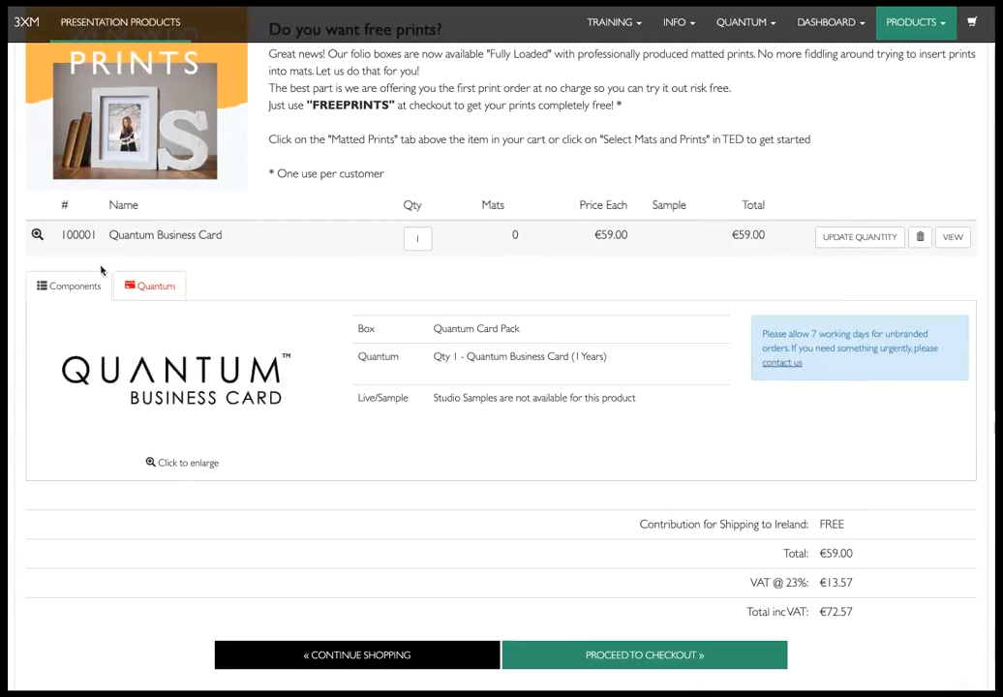
left_click(153, 286)
scroll(246, 286, "down", 1)
scroll(252, 288, "down", 3)
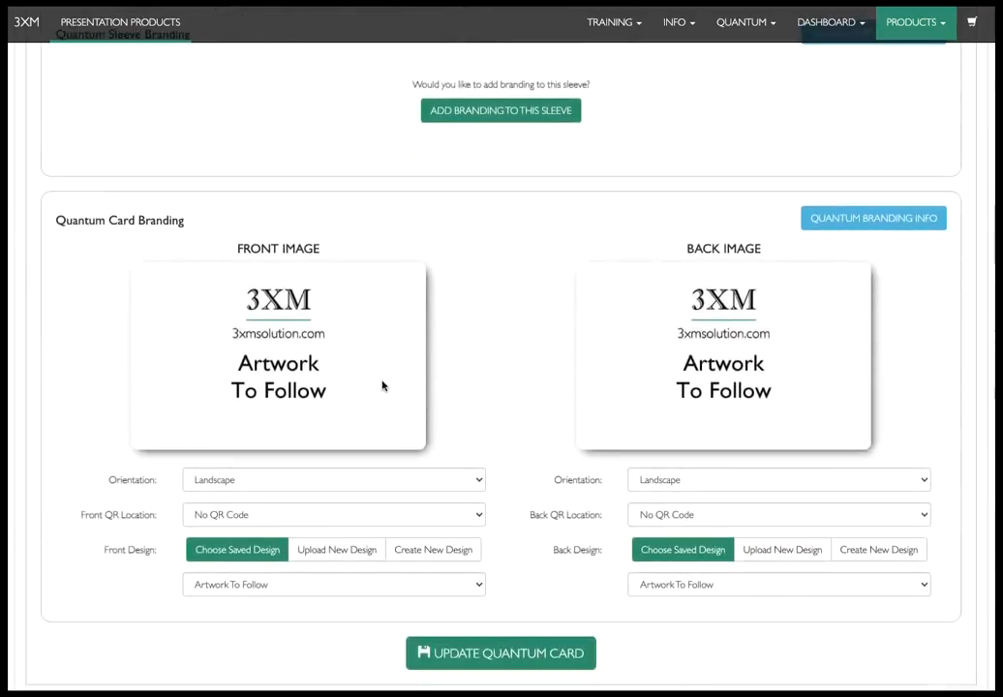
scroll(379, 408, "down", 2)
left_click(288, 426)
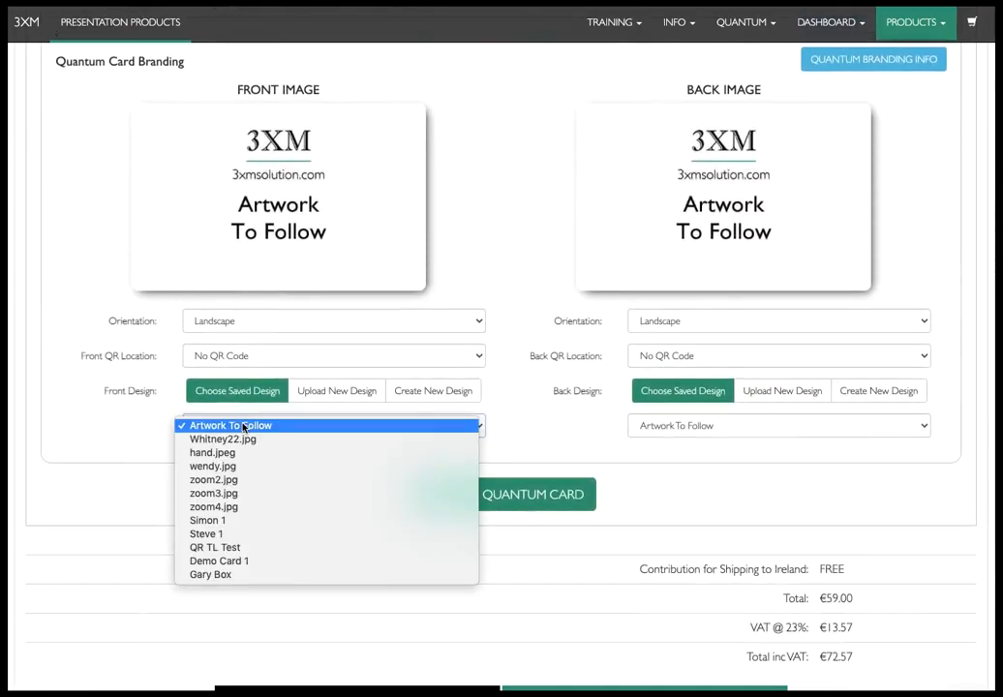
left_click(263, 563)
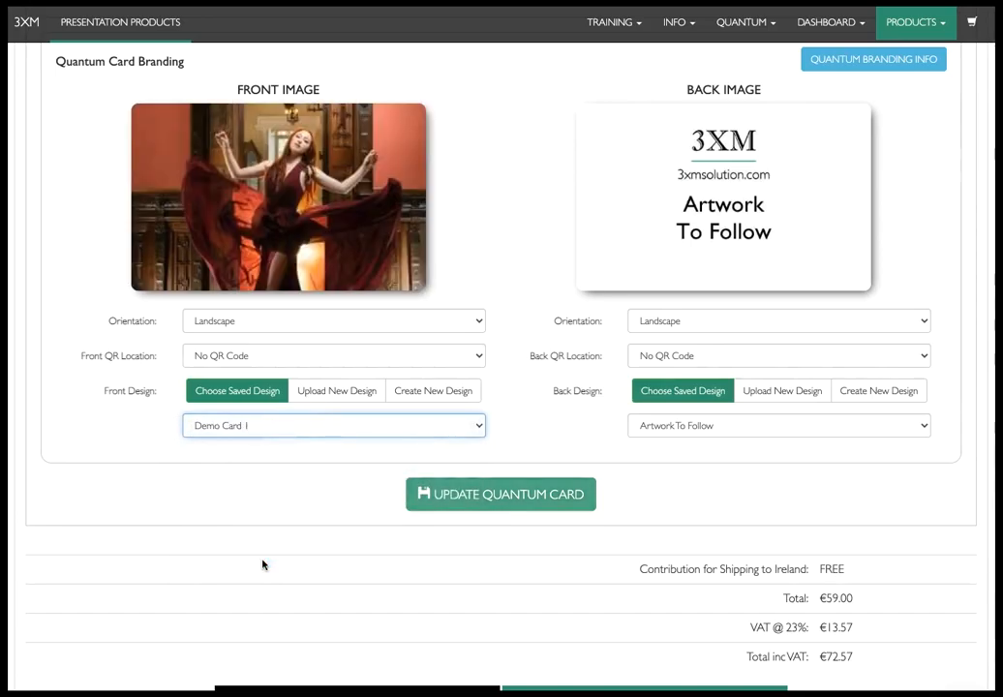
left_click(741, 425)
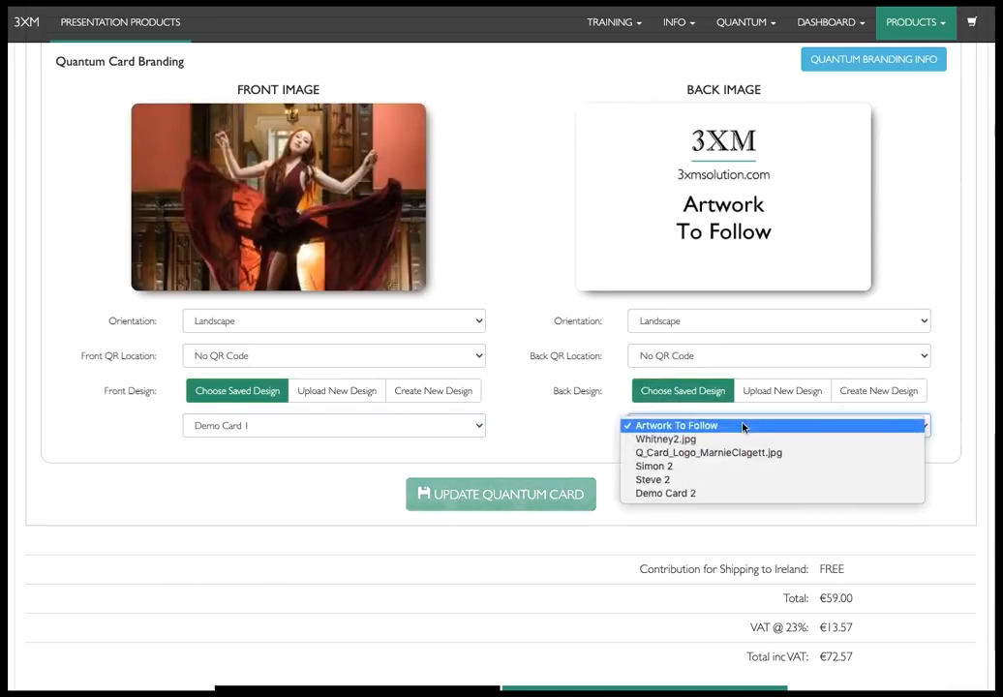
left_click(719, 494)
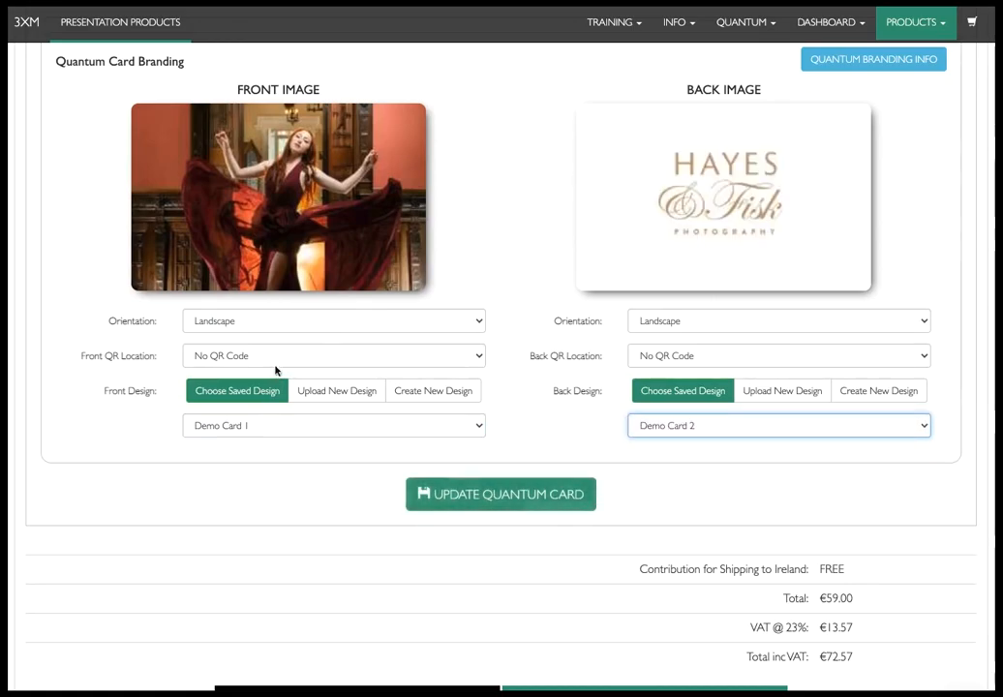
left_click(262, 430)
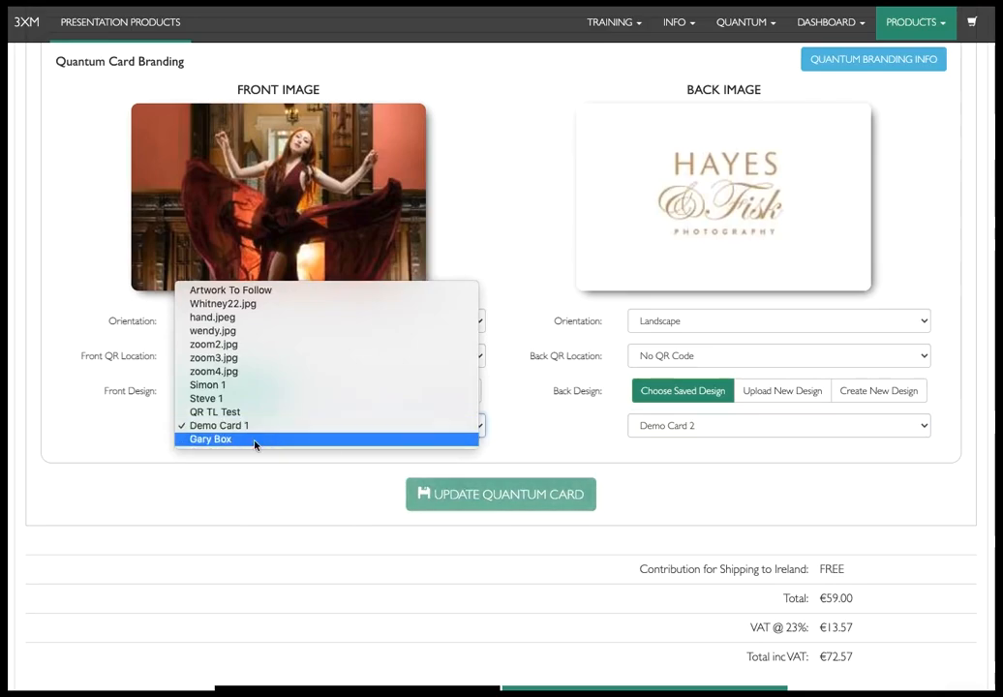
left_click(259, 439)
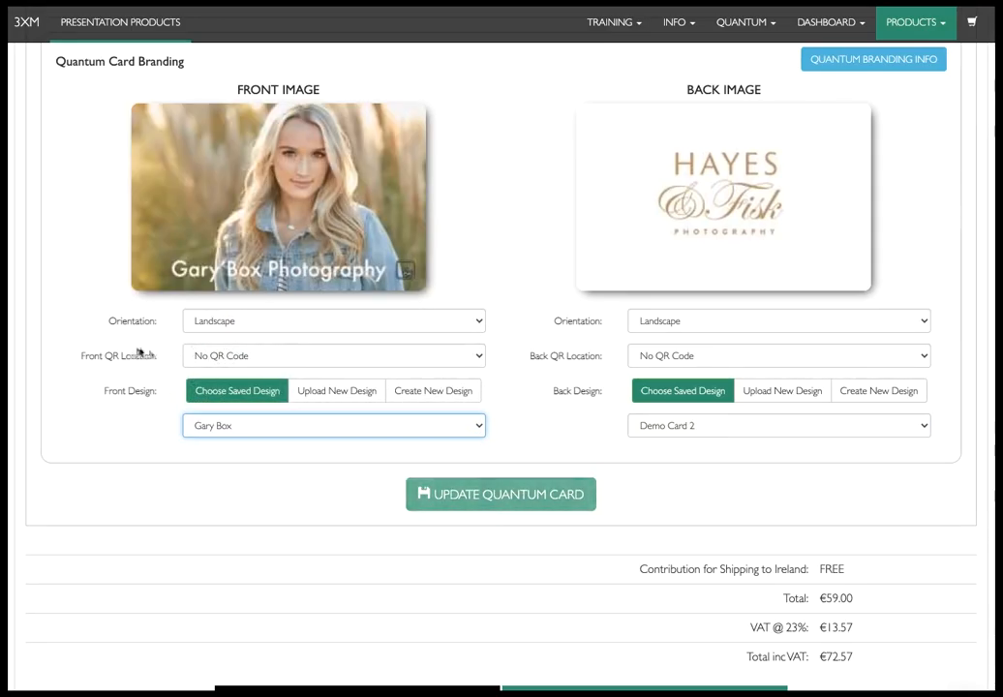
left_click(219, 356)
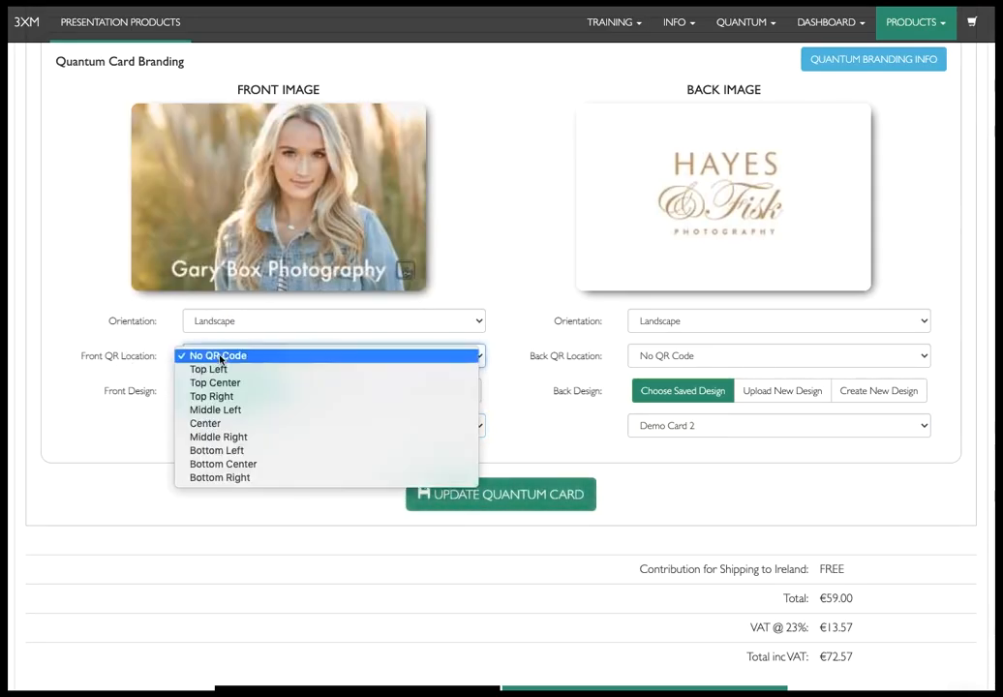
left_click(266, 371)
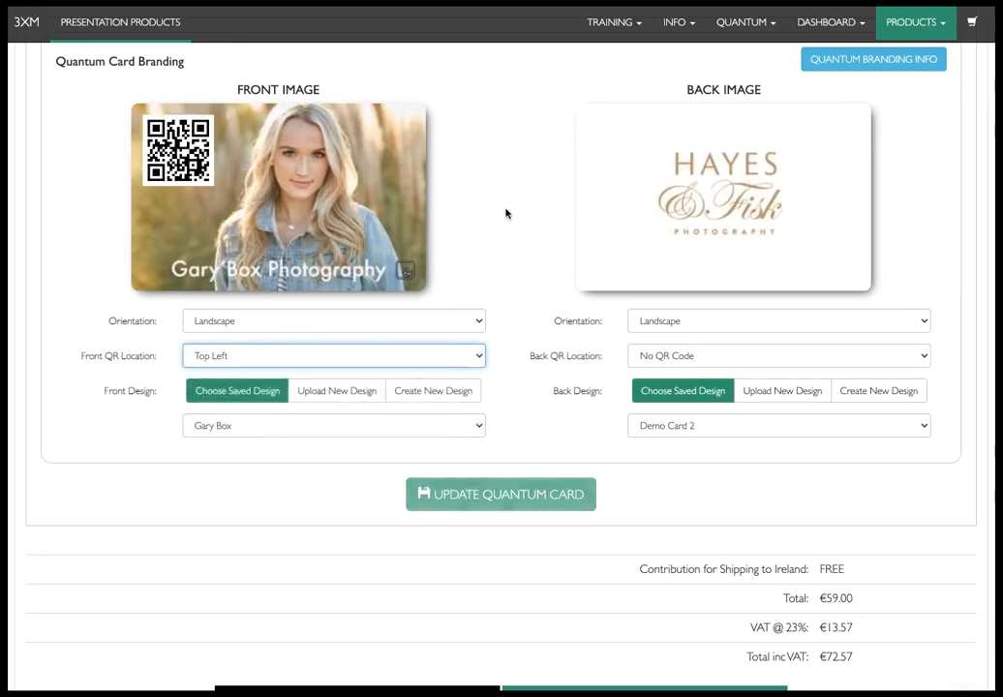